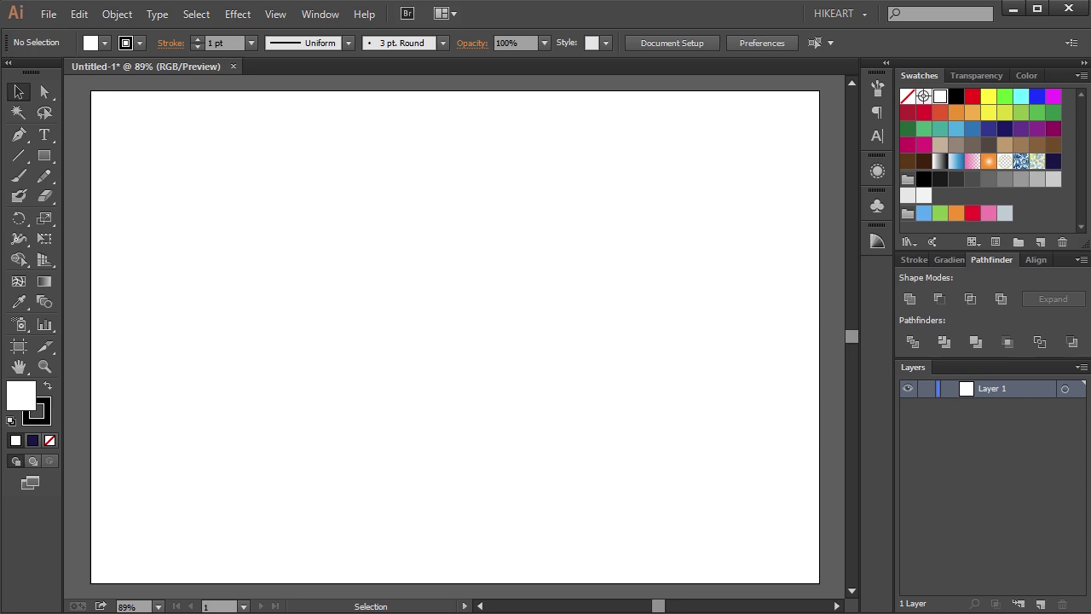
- Set the stroke to None and the fill to the dark navy swatch
click(45, 413)
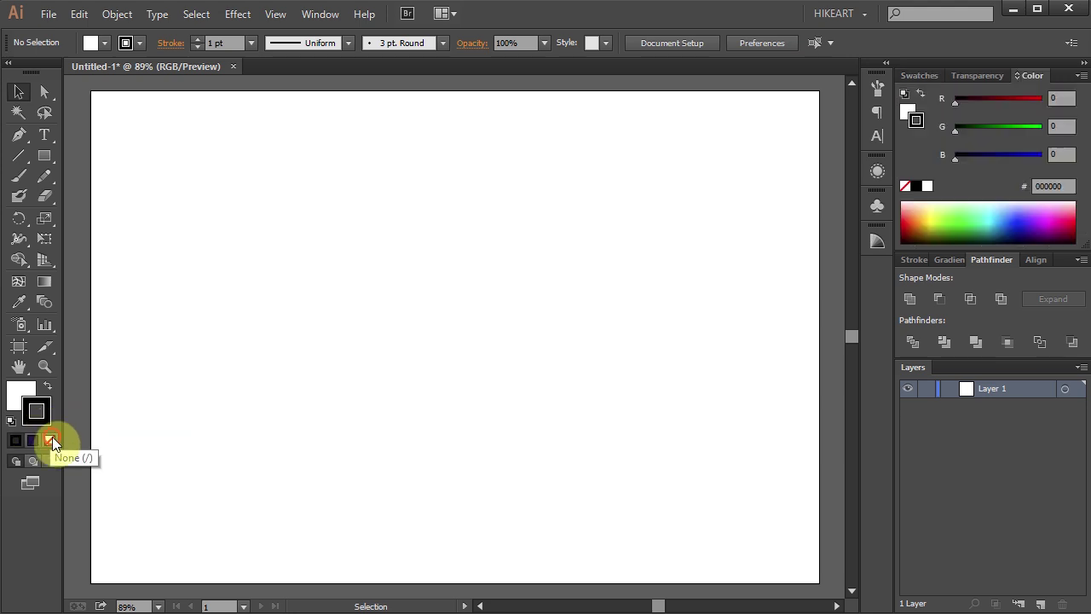
click(50, 440)
click(20, 390)
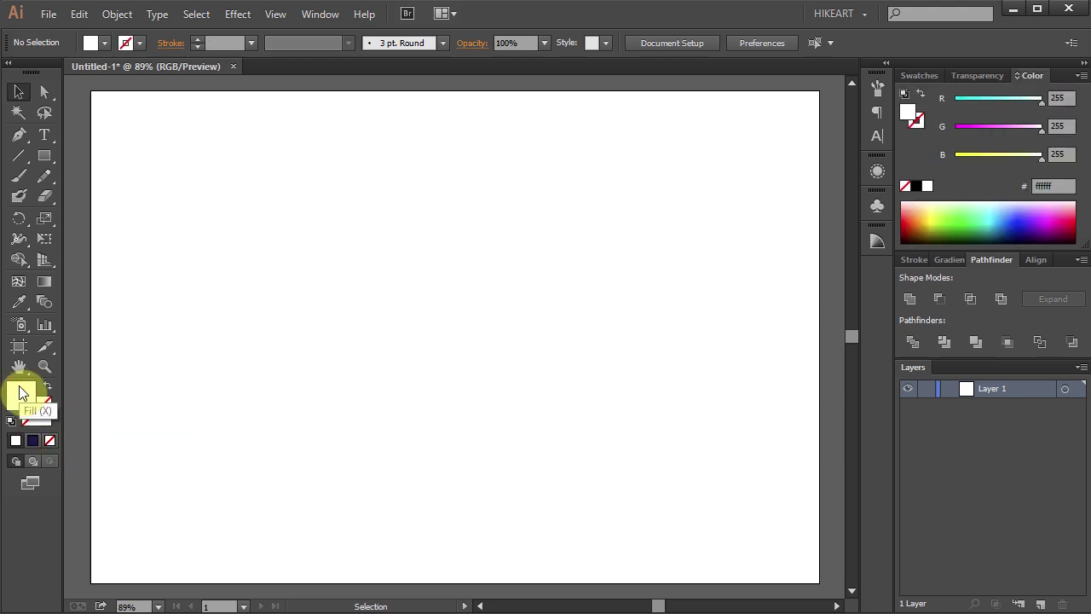
click(919, 75)
click(1056, 164)
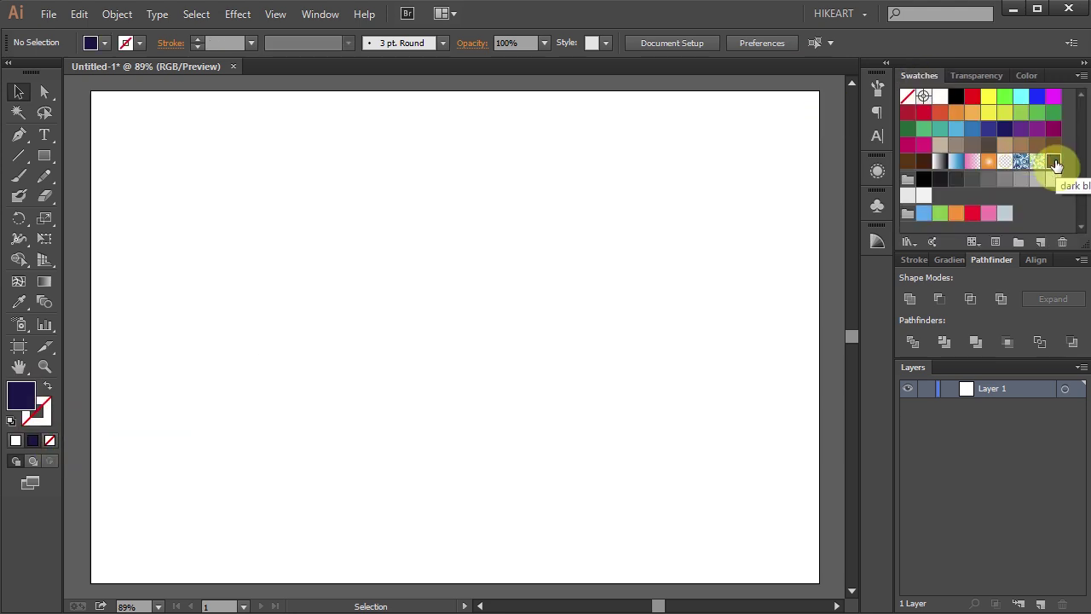
- Draw a navy rectangle from the artboard's top-left to bottom-right corner, then lock Layer 1
key(m)
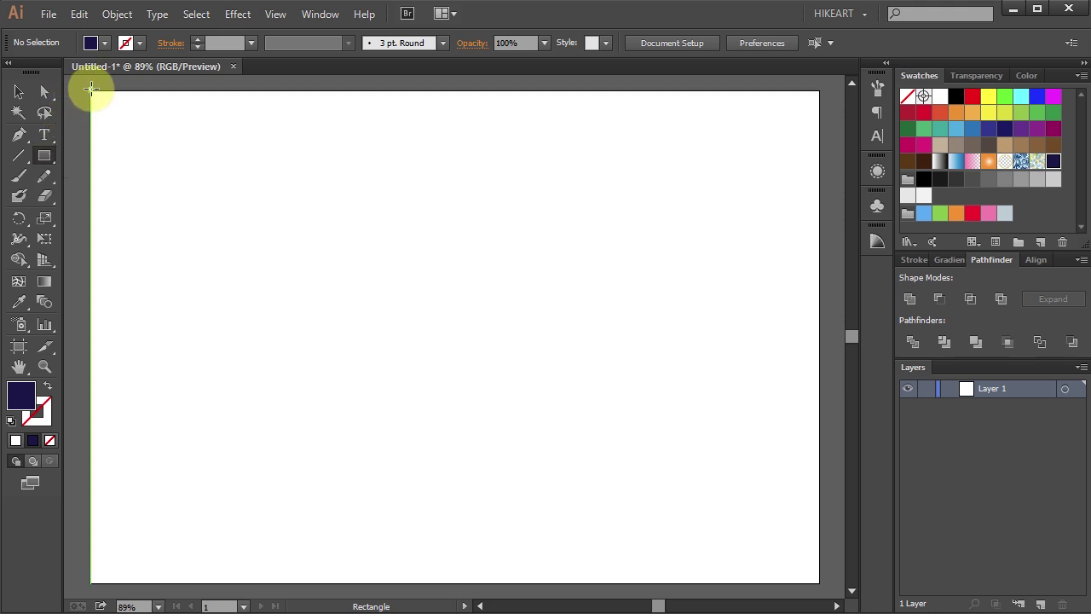
drag(91, 91, 818, 584)
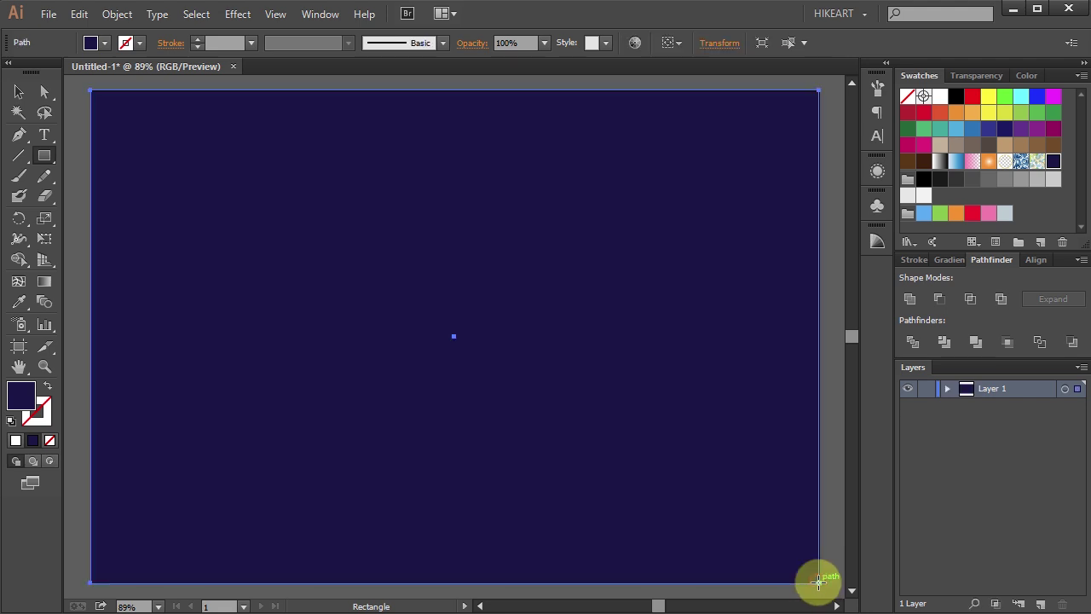
key(ctrl+0)
click(927, 390)
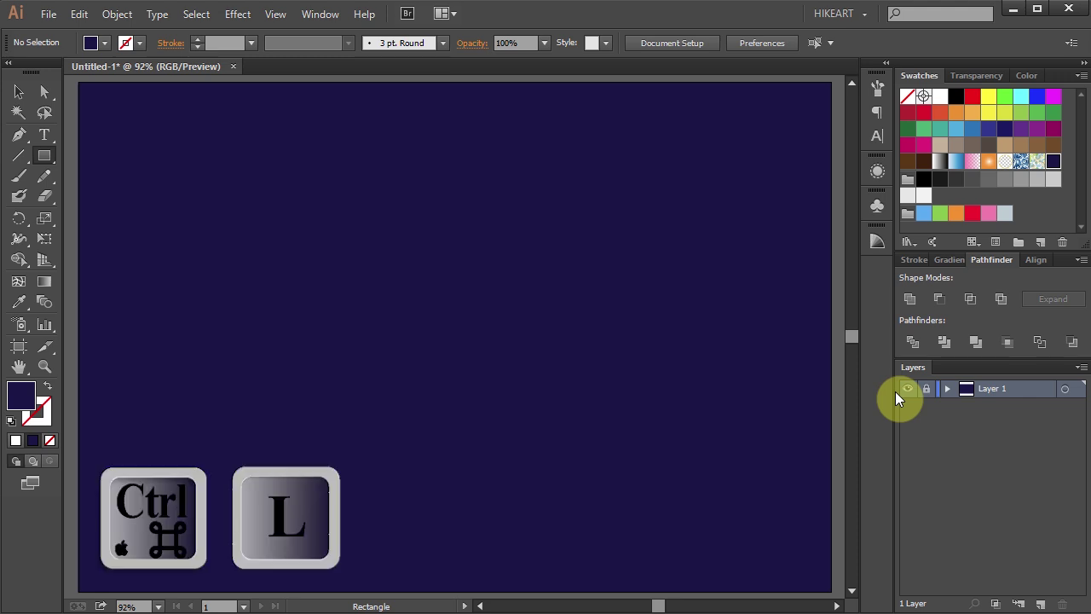
- Create Layer 2 with Ctrl+L, target it, and switch the fill to white
key(ctrl+l)
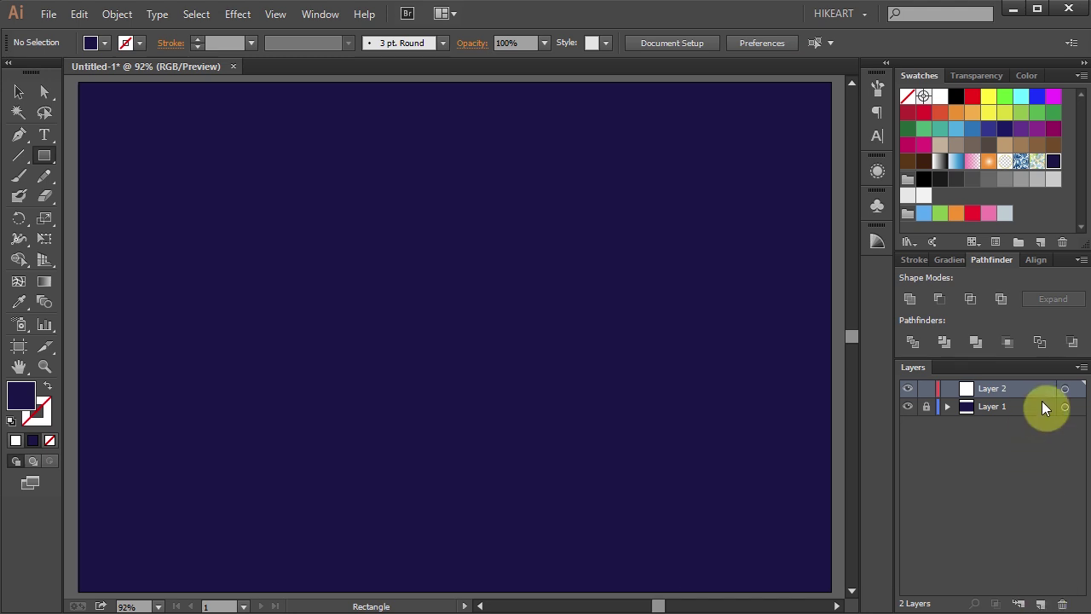
click(1066, 390)
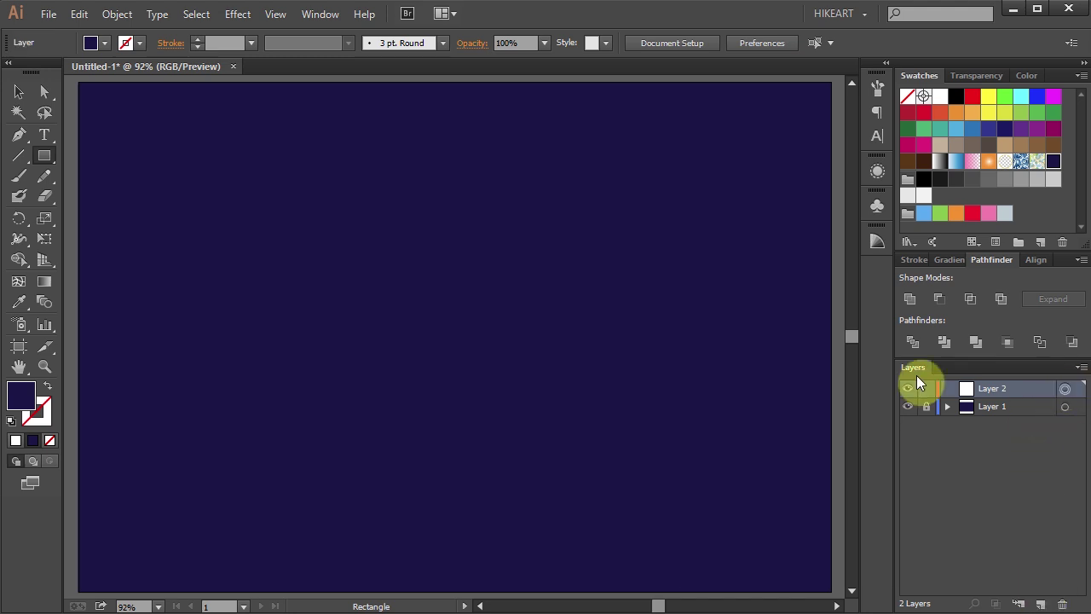
click(13, 440)
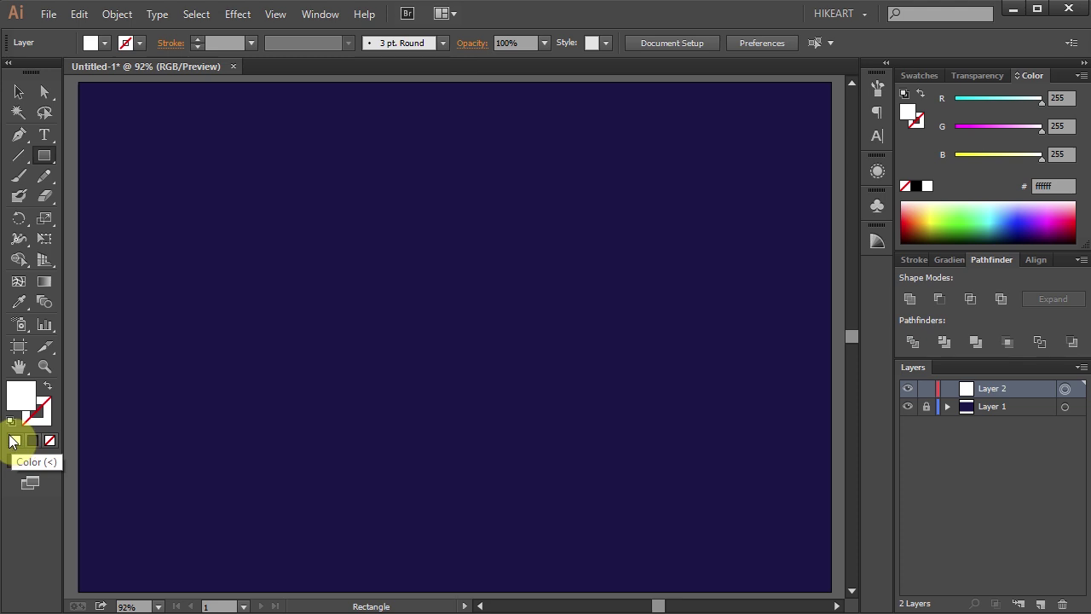
- Draw an upright white eight-sided polygon, about 108 px across, with the Polygon Tool
click(45, 157)
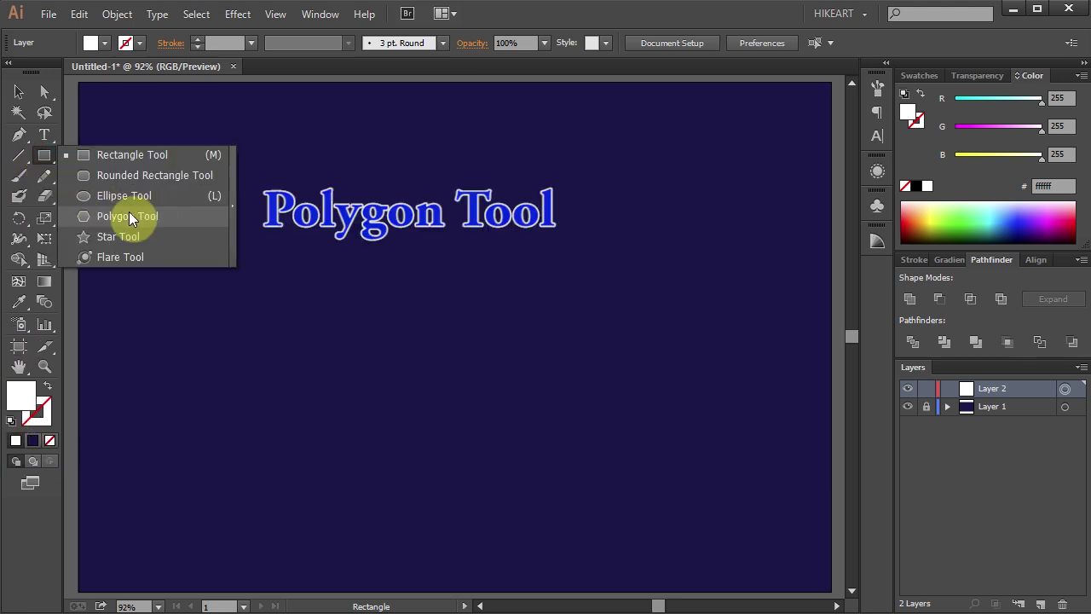
click(156, 217)
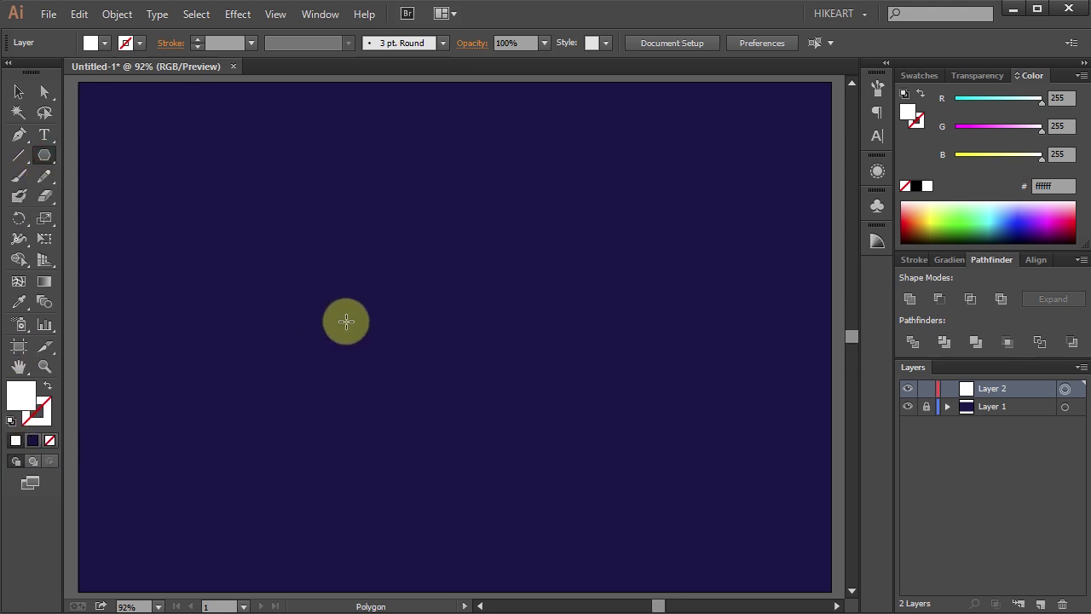
click(361, 320)
drag(362, 320, 416, 415)
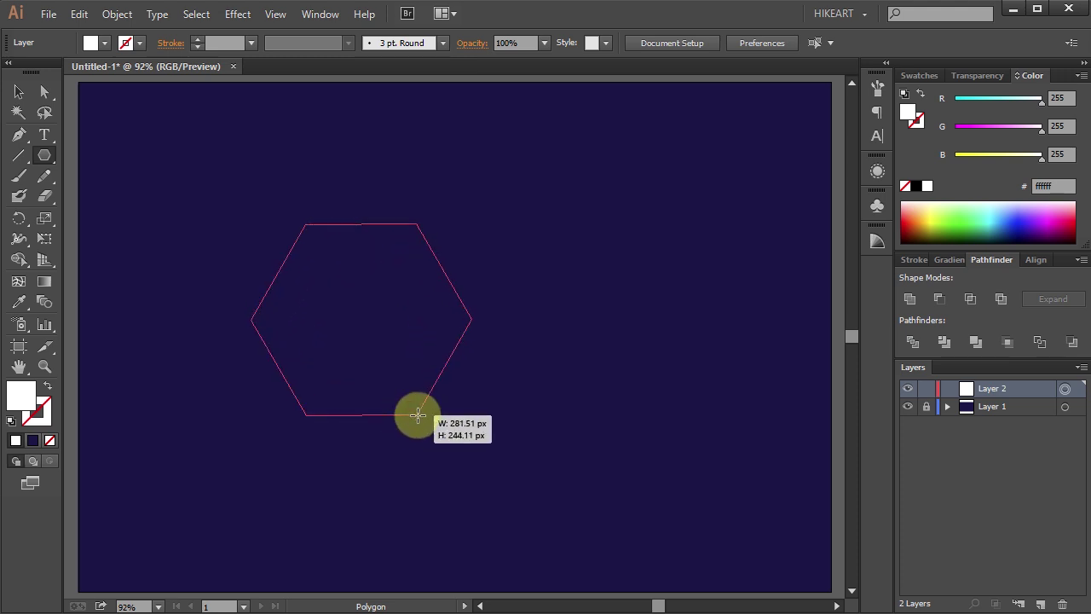
key(Up)
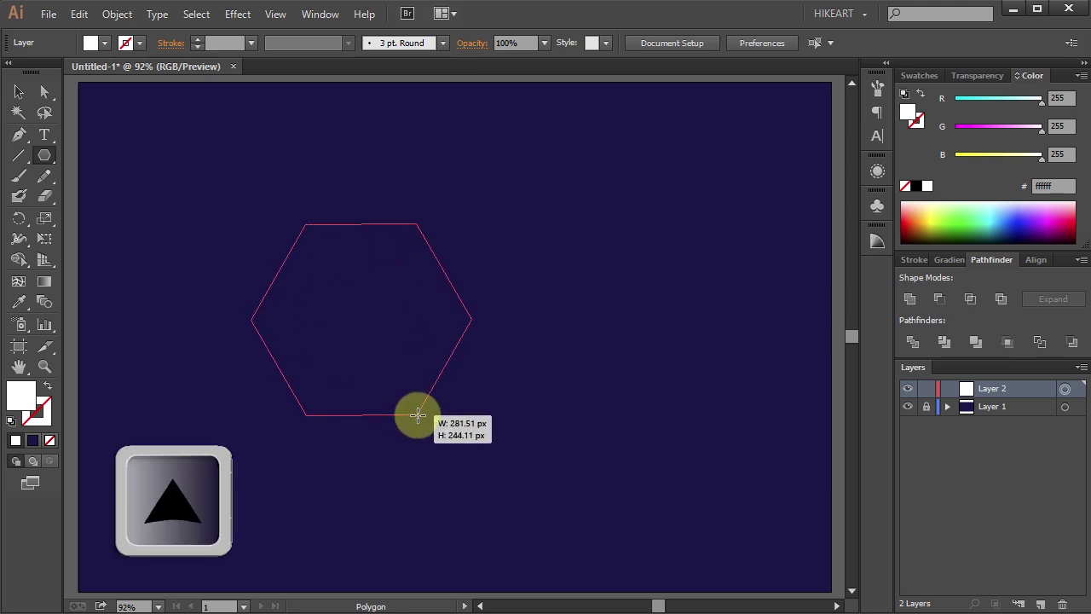
key(Up)
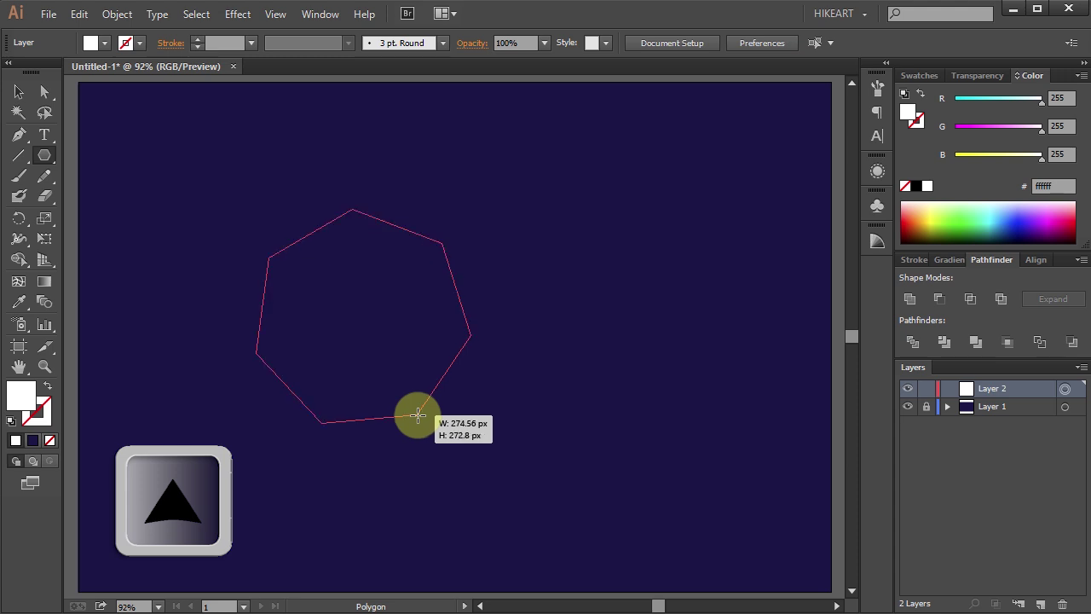
key(Up)
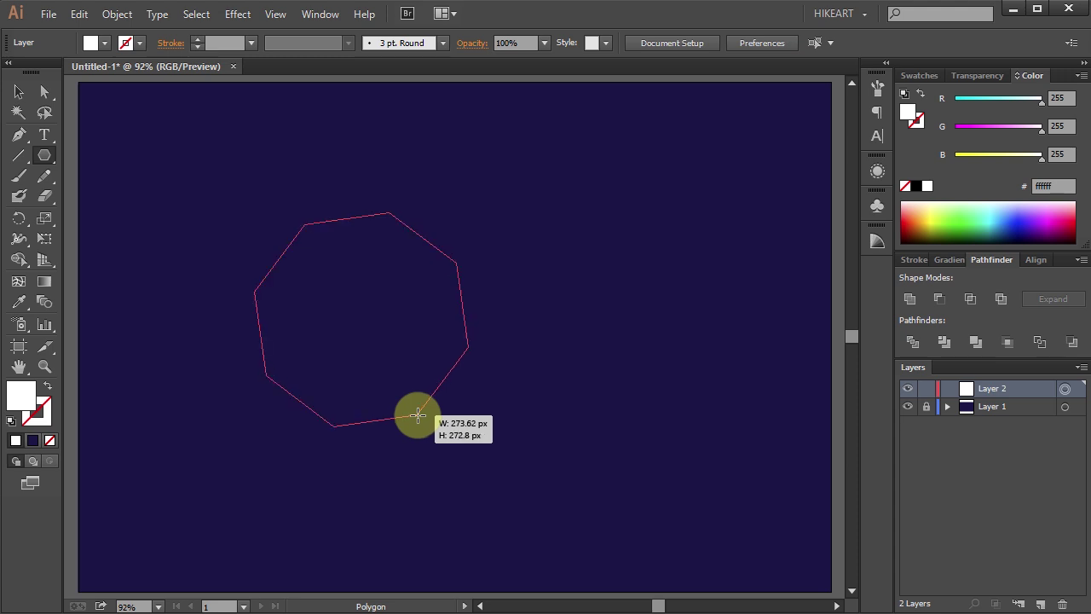
drag(417, 415, 369, 364)
key(shift)
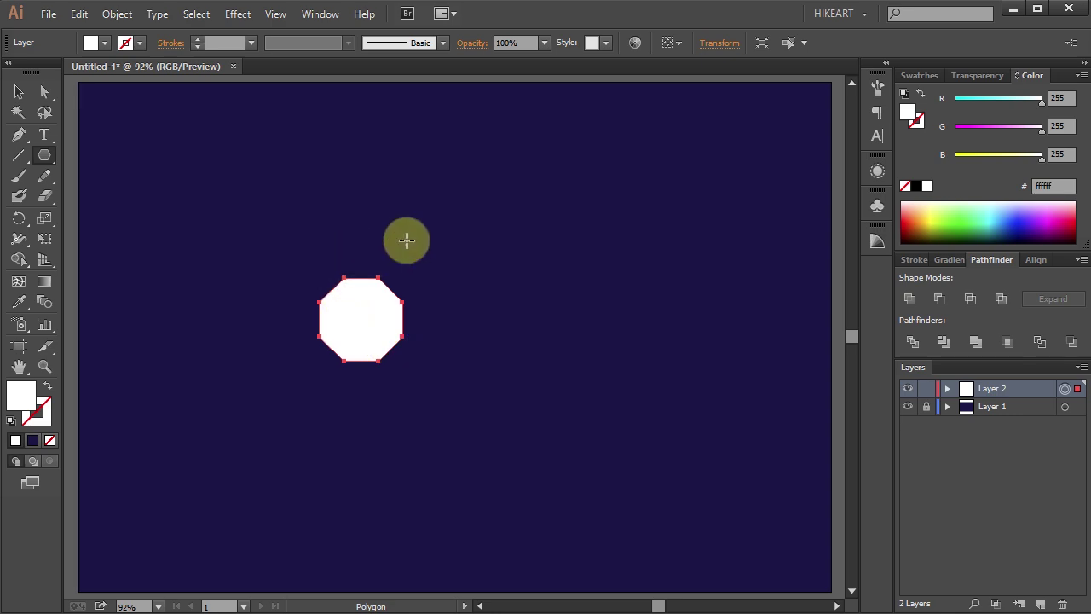
- Apply a -150% Pucker & Bloat effect to the octagon, making it a thin eight-pointed star
click(243, 15)
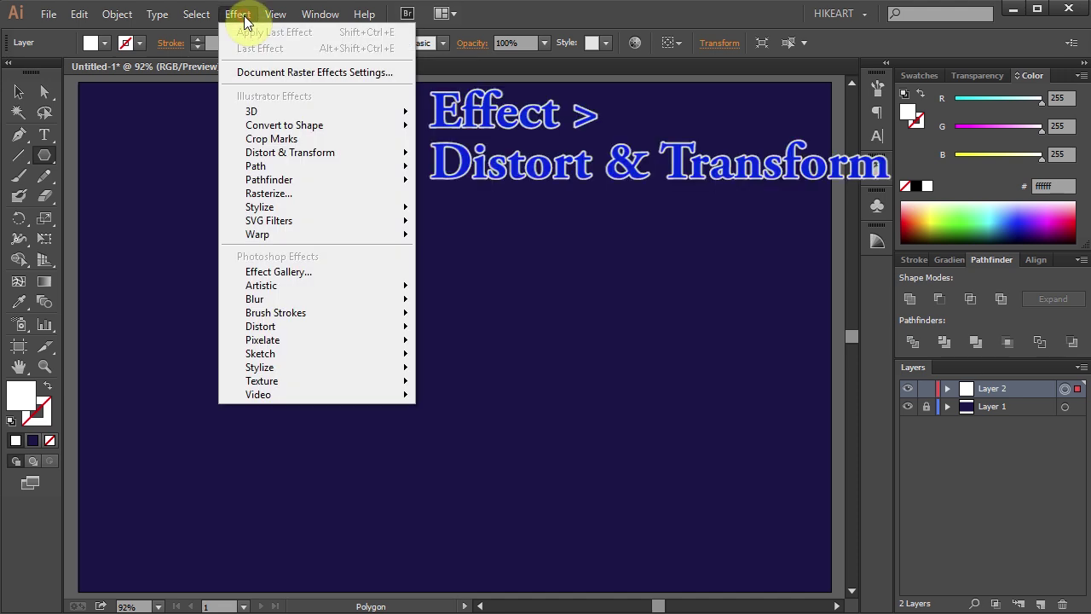
mouse_move(319, 152)
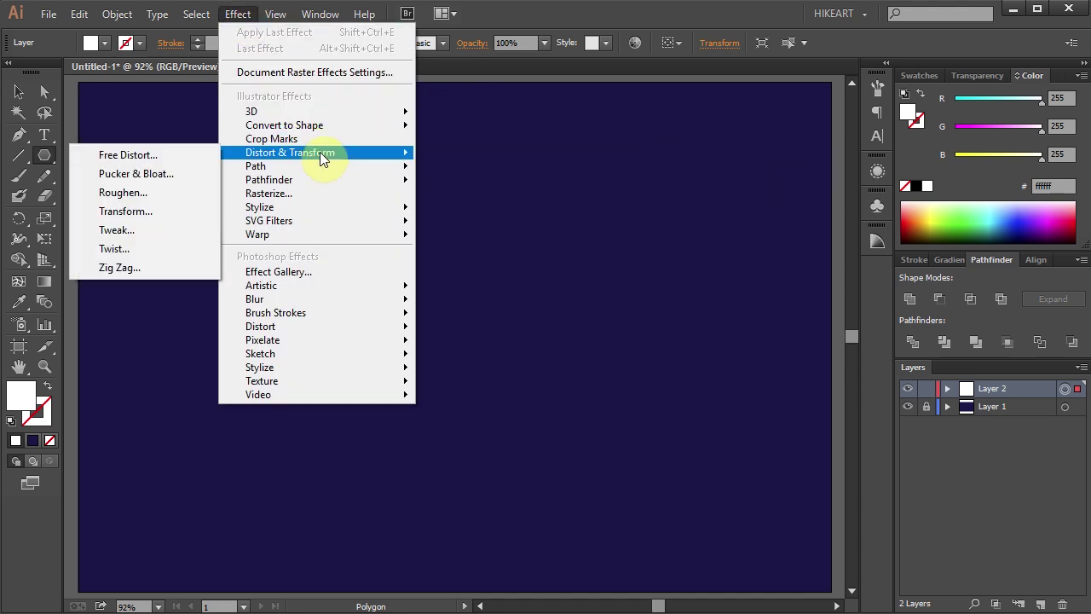
click(194, 176)
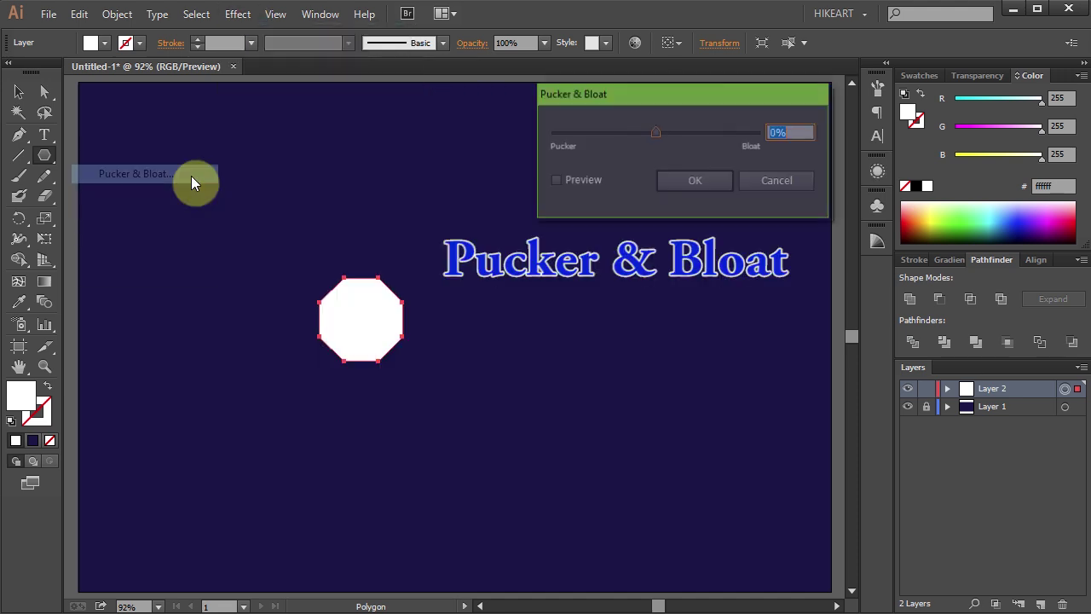
click(552, 181)
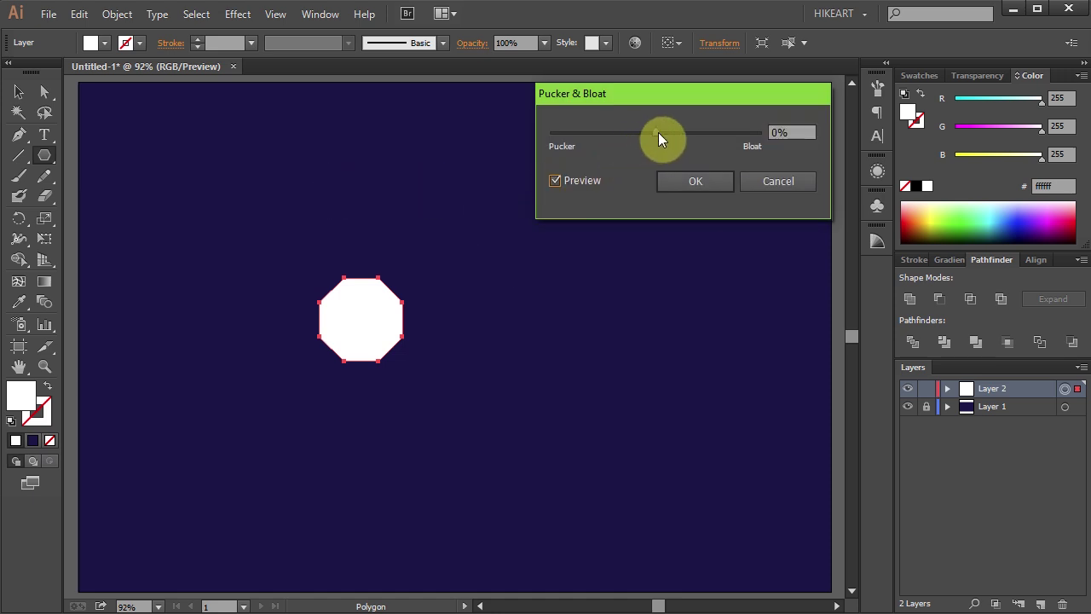
drag(658, 132, 577, 135)
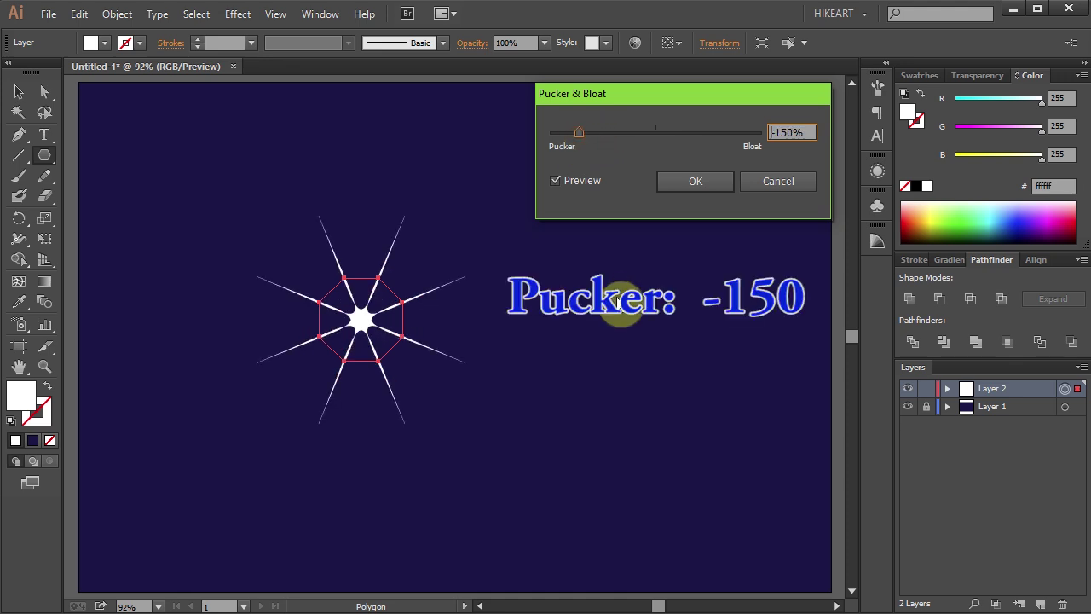
click(690, 181)
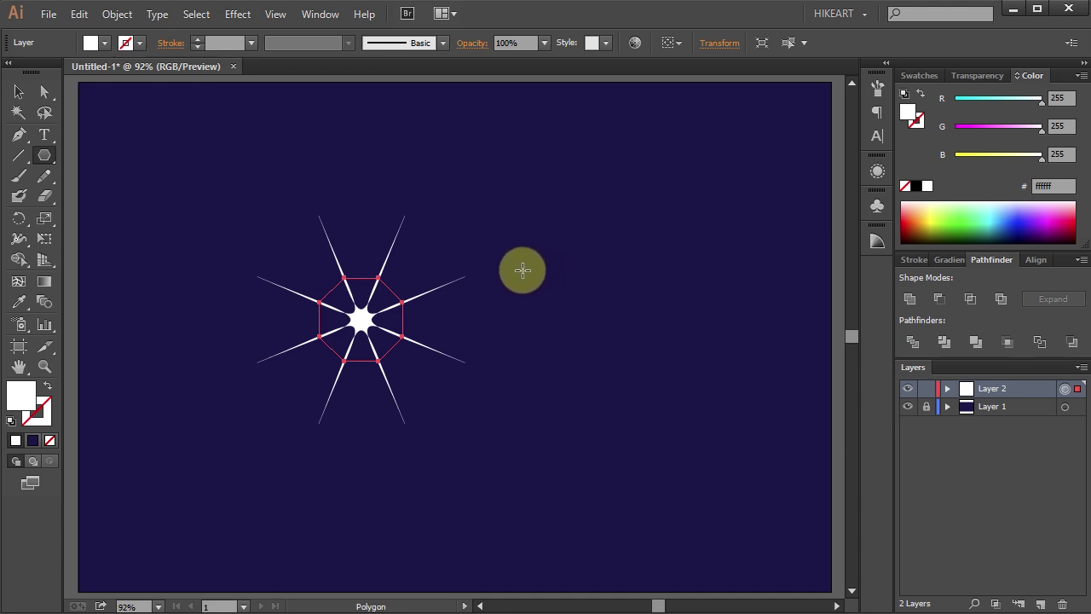
- Paste a copy of the star in front and rotate it by 22.5 degrees
key(ctrl+c)
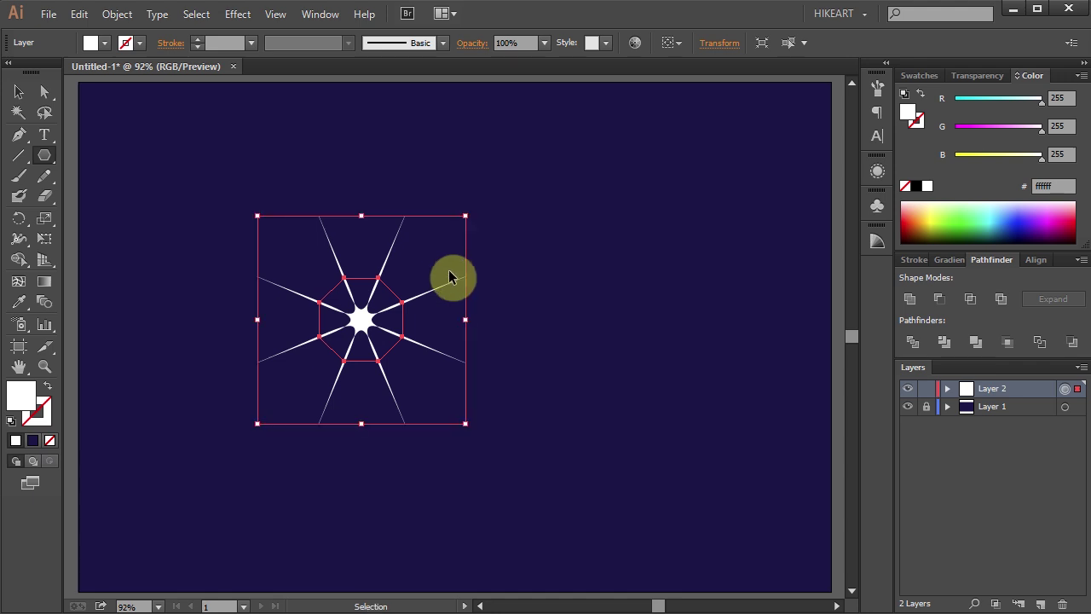
key(ctrl+f)
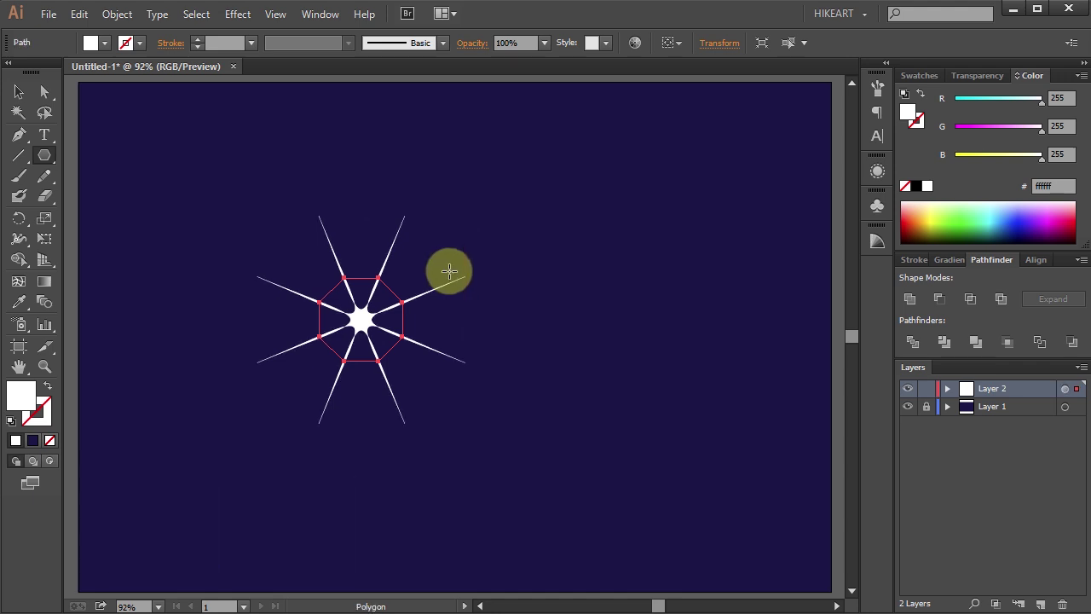
key(r)
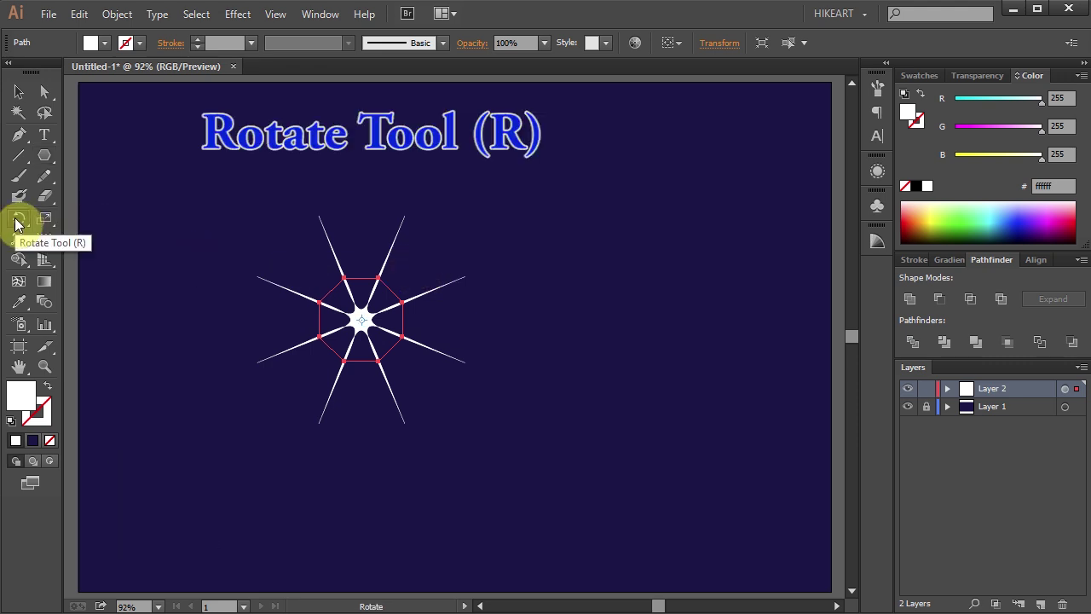
key(Return)
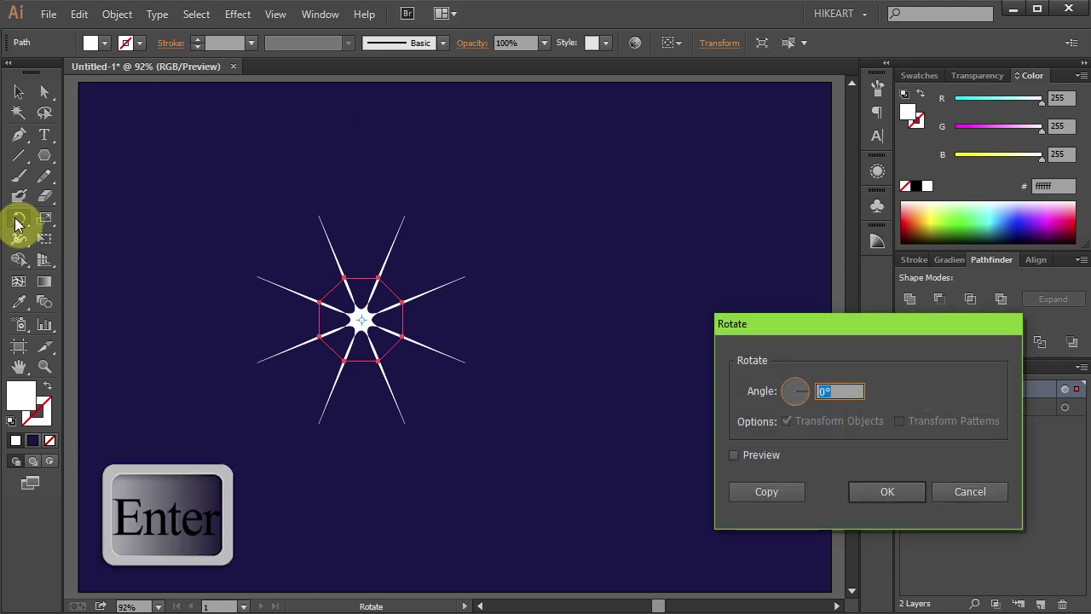
text(22.5)
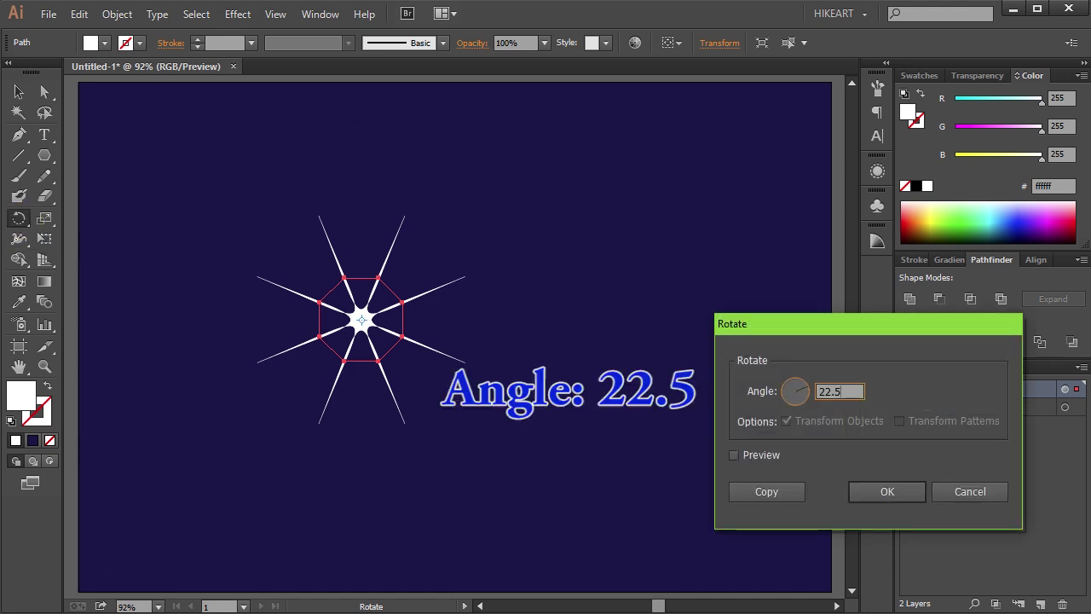
click(874, 489)
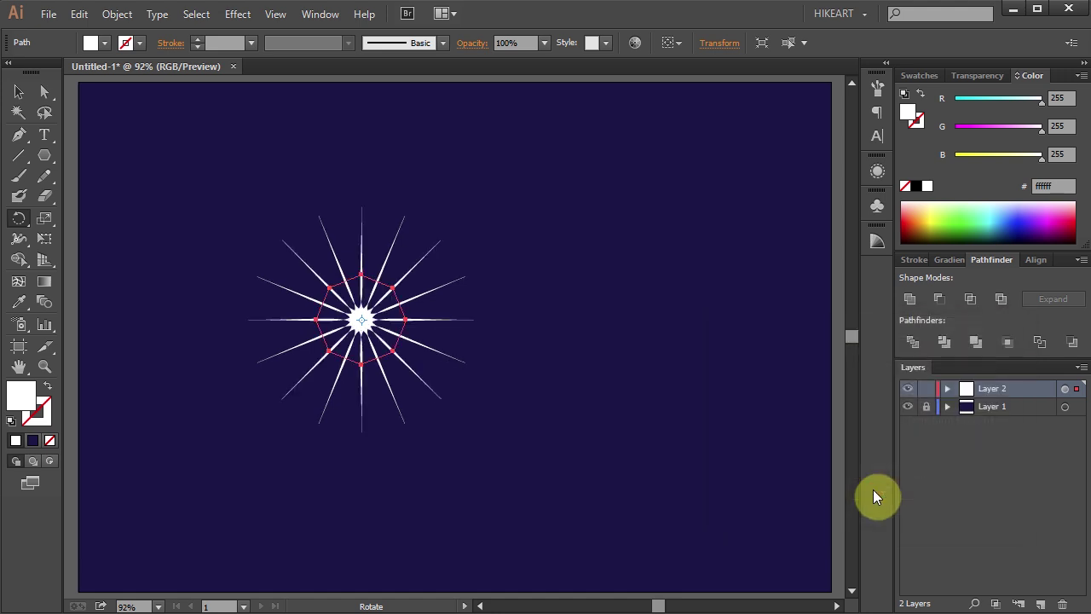
- Scale the rotated star copy uniformly to 70%, then deselect it
key(s)
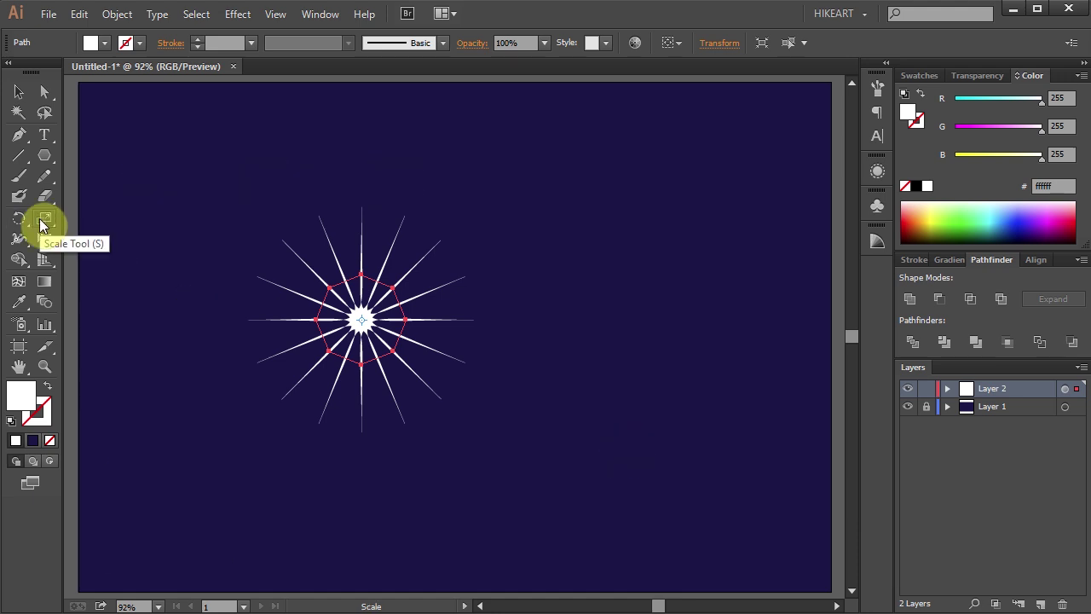
key(Return)
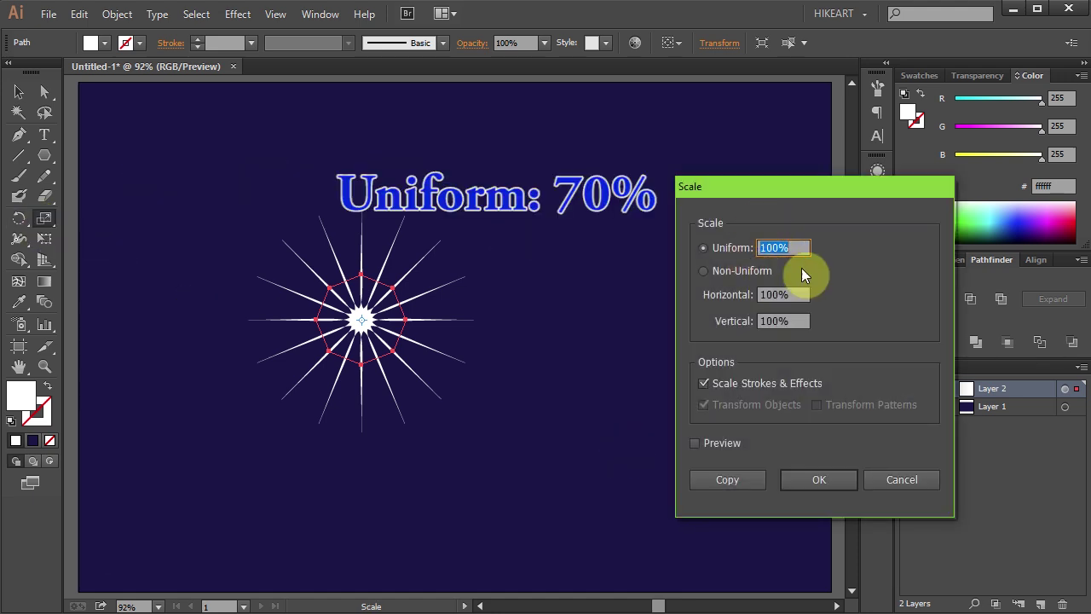
text(70)
click(832, 475)
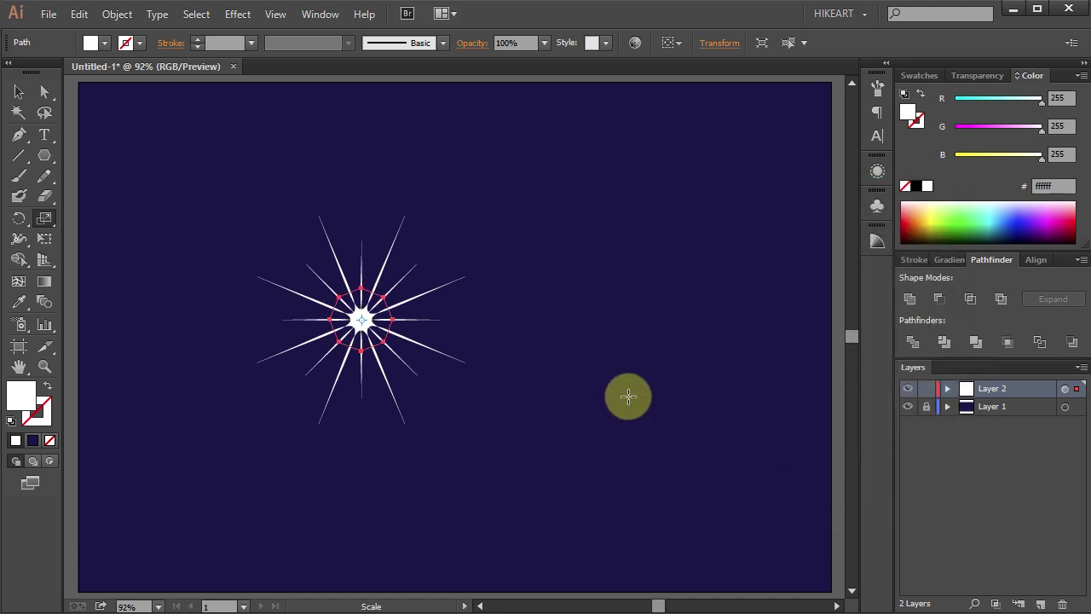
click(584, 383)
- Group both star shapes and drag the group right toward the artboard centre
key(v)
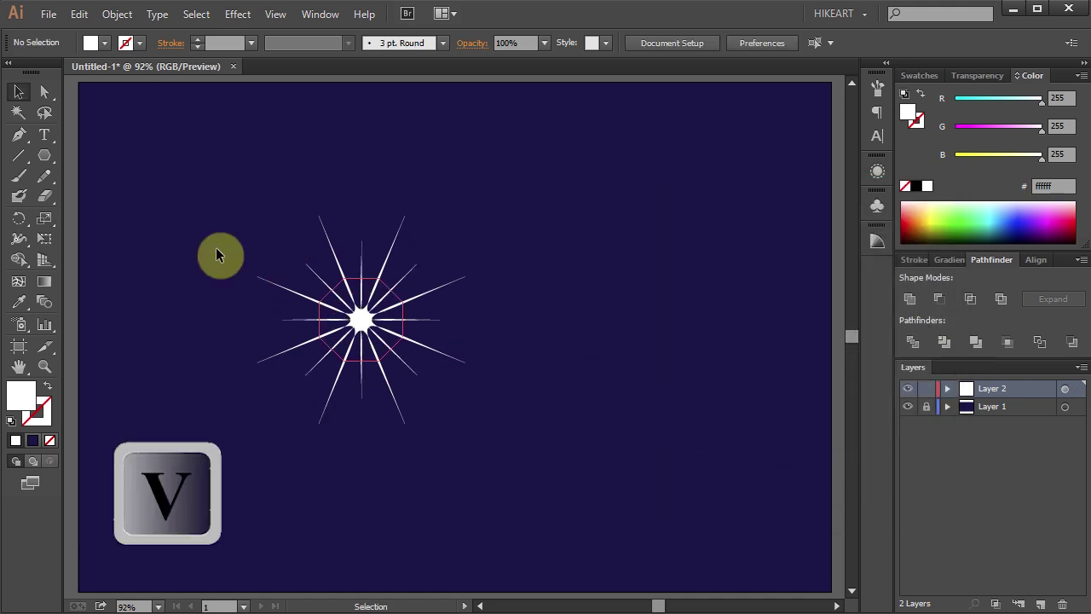
drag(195, 196, 525, 460)
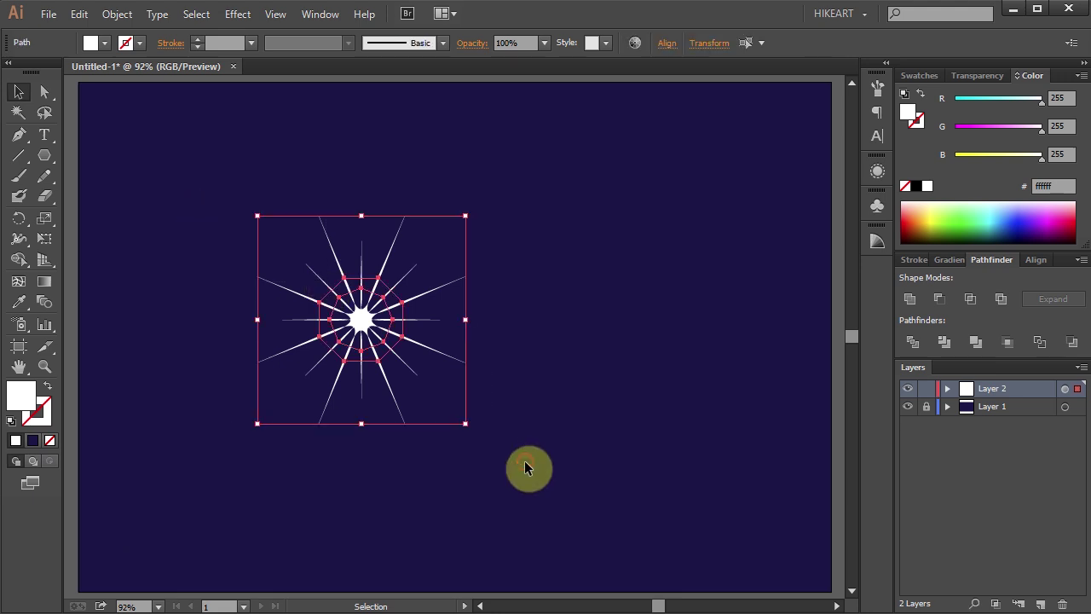
right_click(442, 337)
click(487, 421)
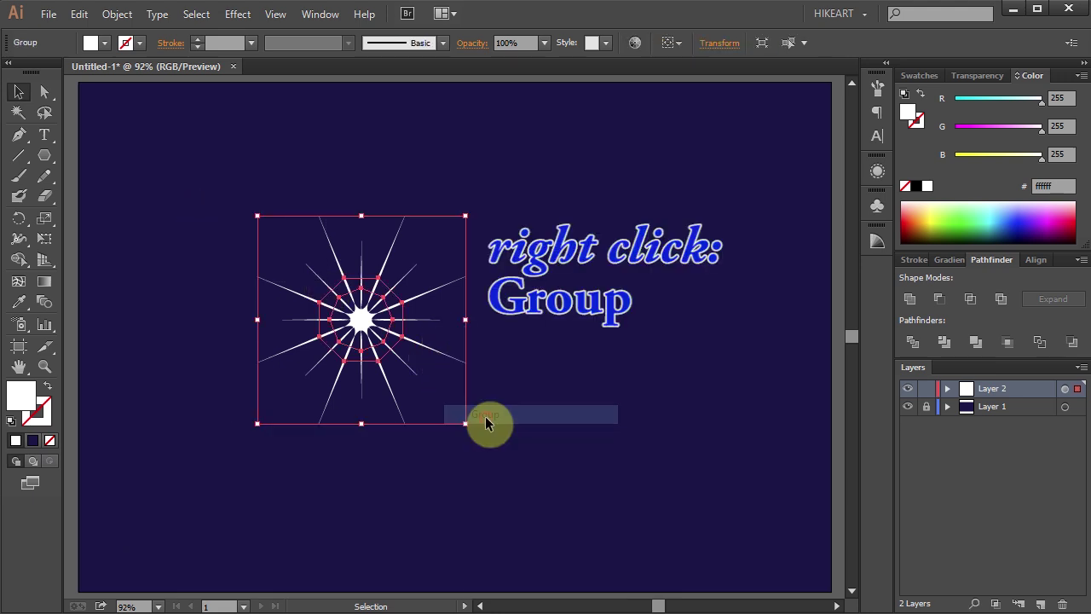
drag(372, 335, 561, 371)
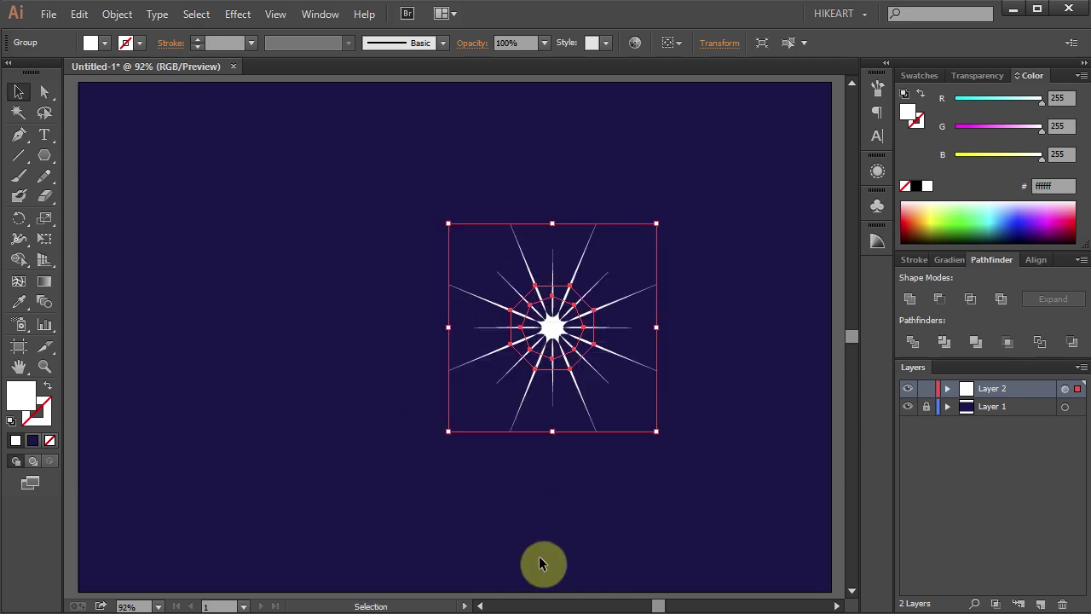
drag(553, 328, 571, 336)
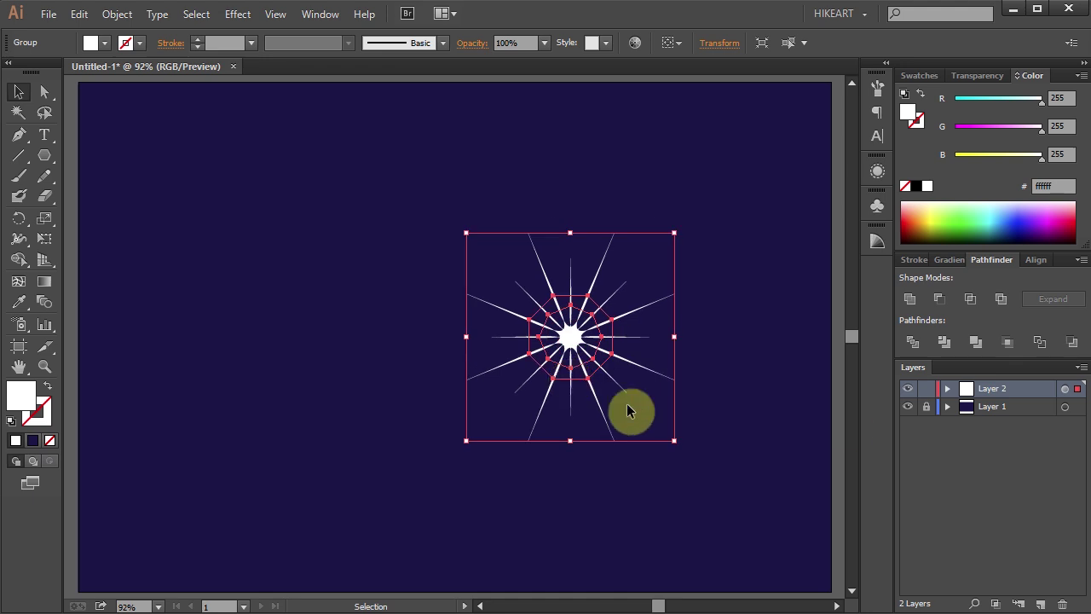
- Add Layer 3, lock Layers 2 and 1, and begin an ellipse left of the star
click(1041, 604)
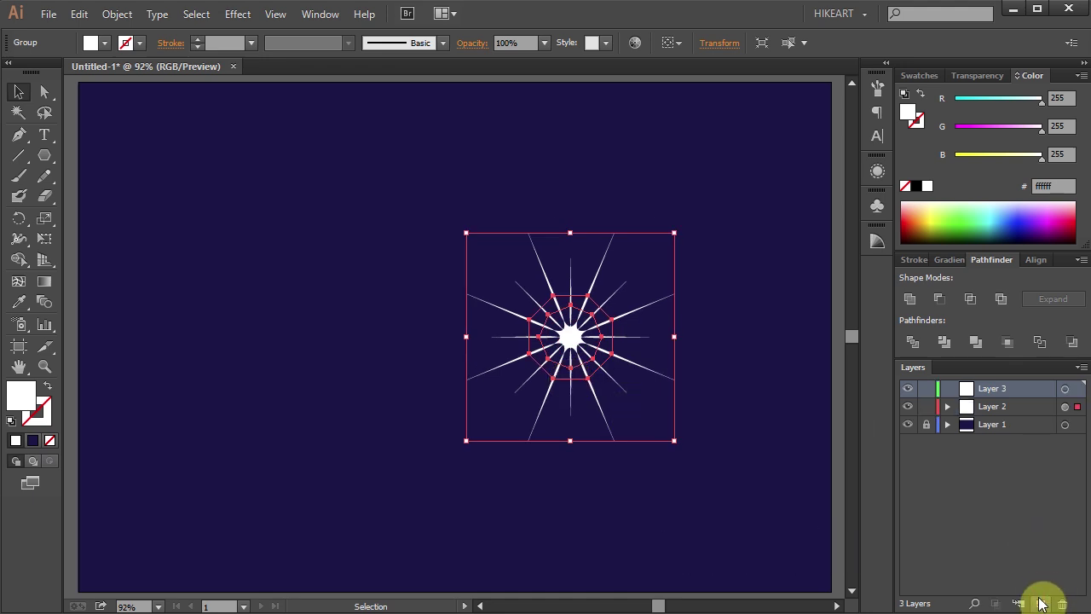
click(926, 408)
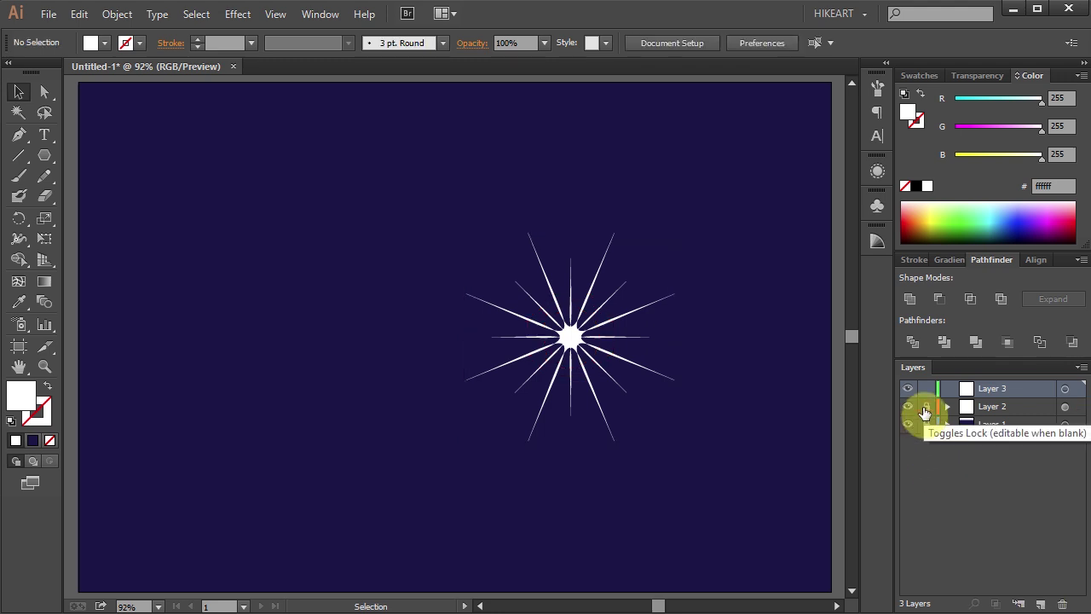
click(926, 424)
click(1065, 389)
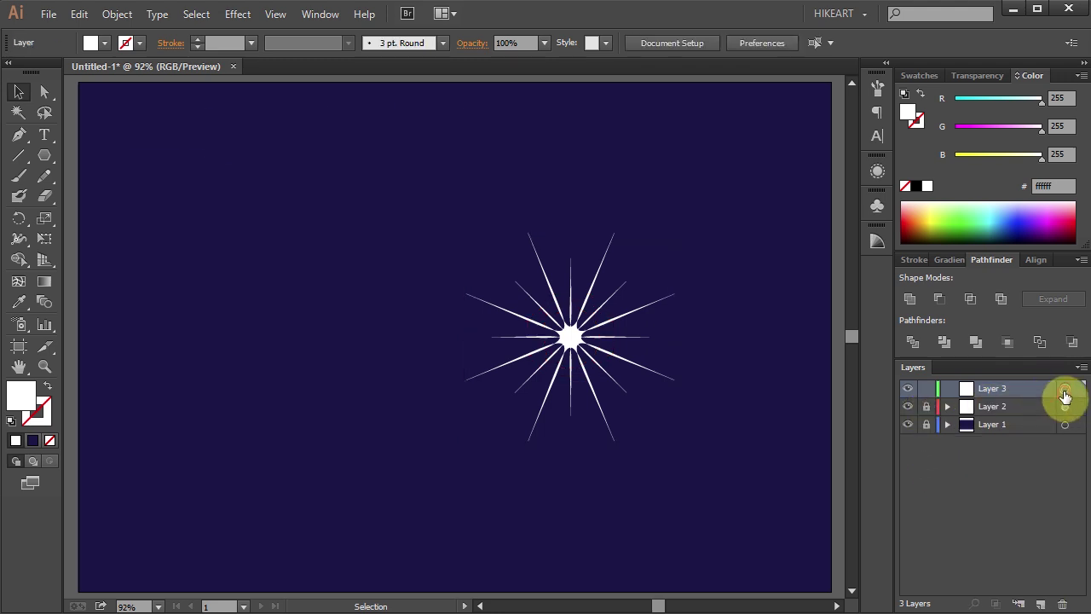
drag(44, 155, 102, 195)
drag(251, 305, 324, 397)
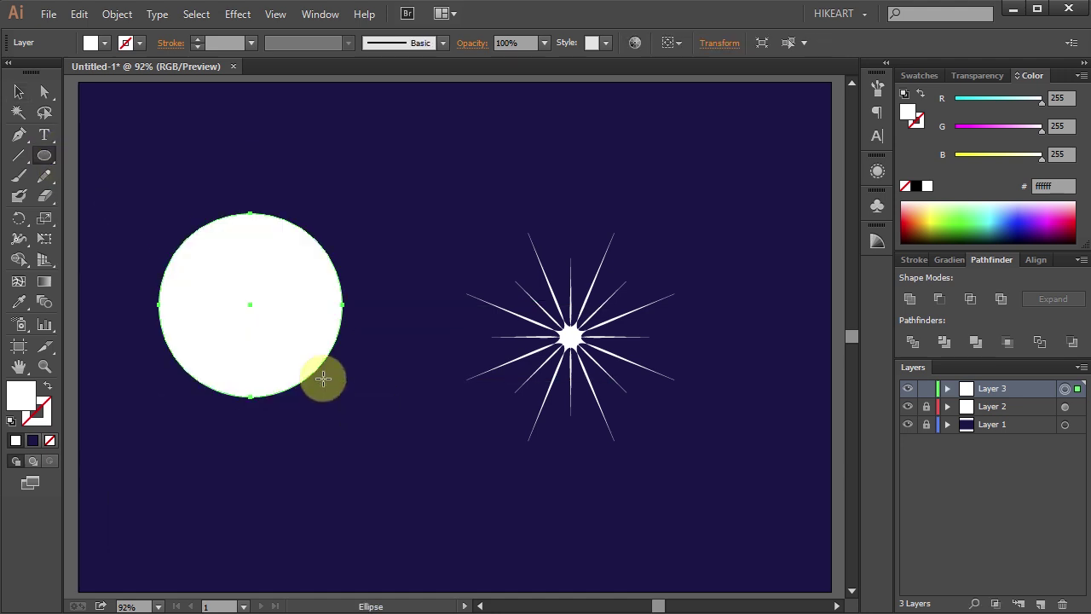
- Show the Gradient panel and give the circle the White, Black gradient preset
click(955, 261)
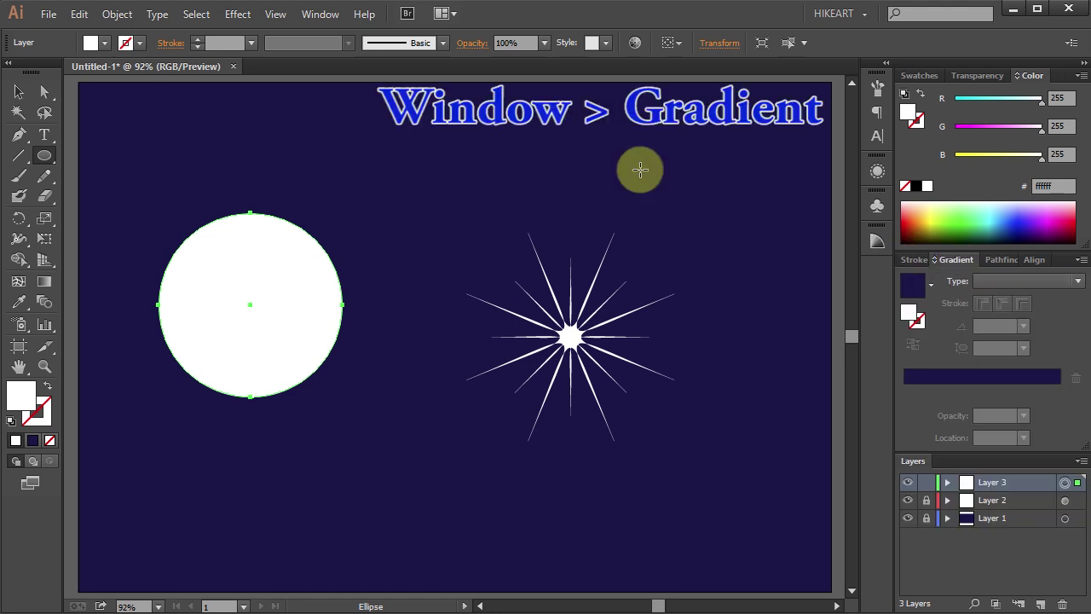
click(319, 14)
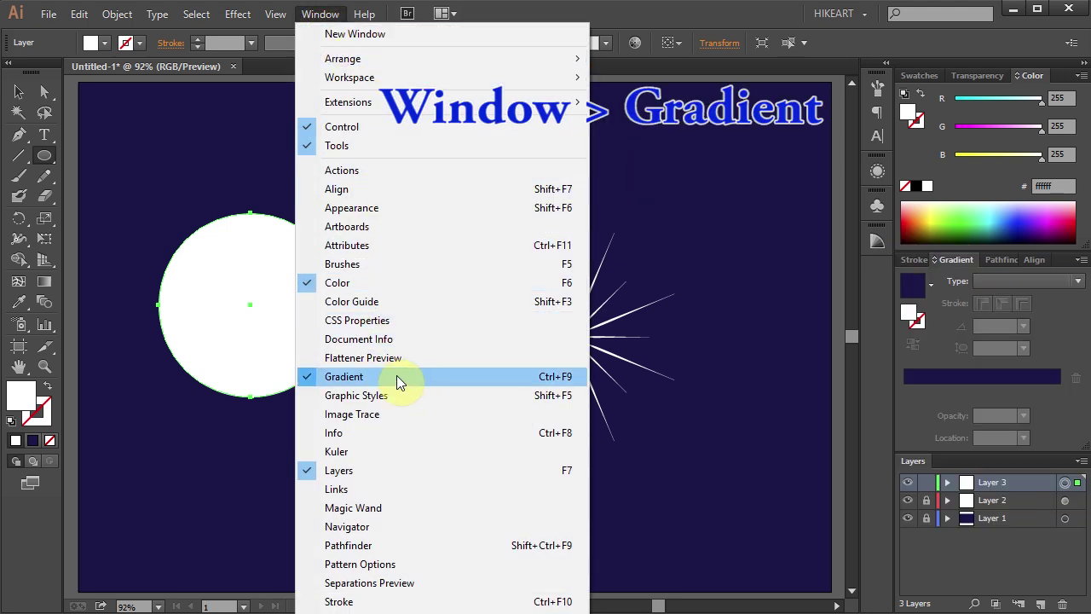
click(946, 273)
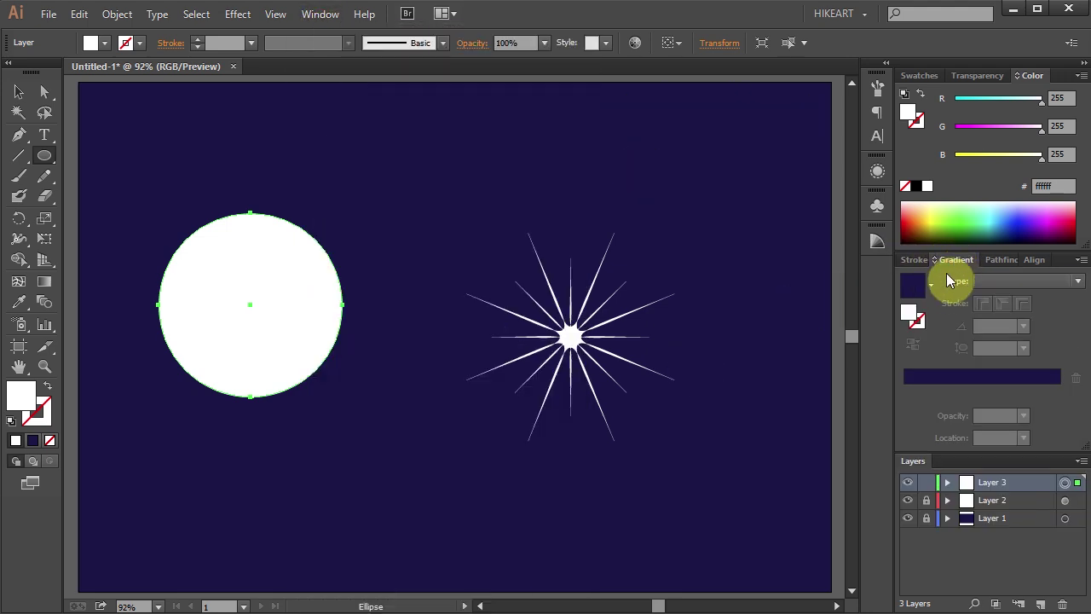
click(933, 286)
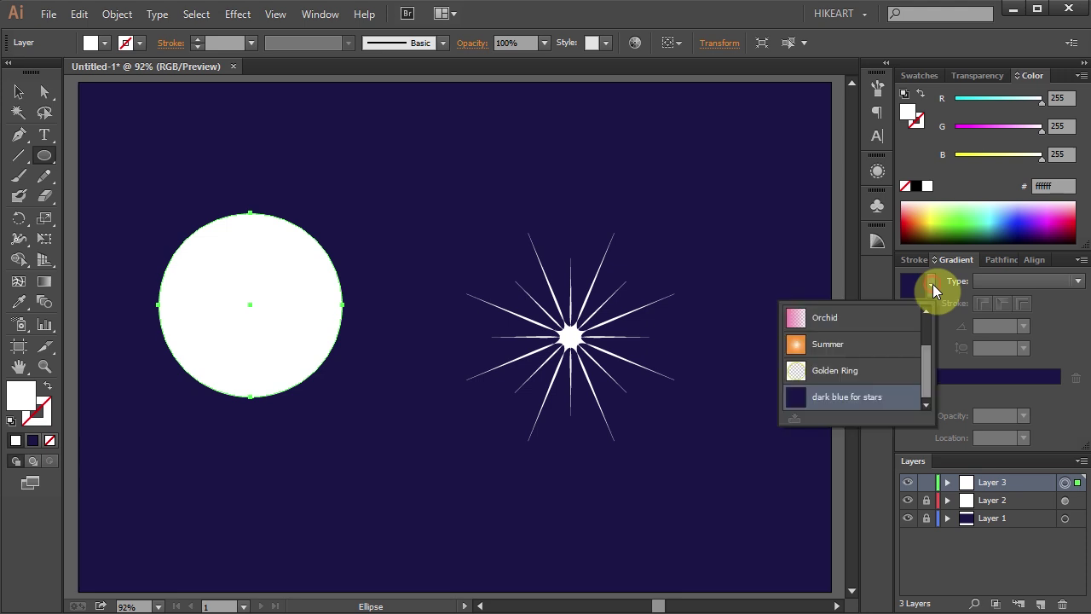
drag(926, 366, 922, 322)
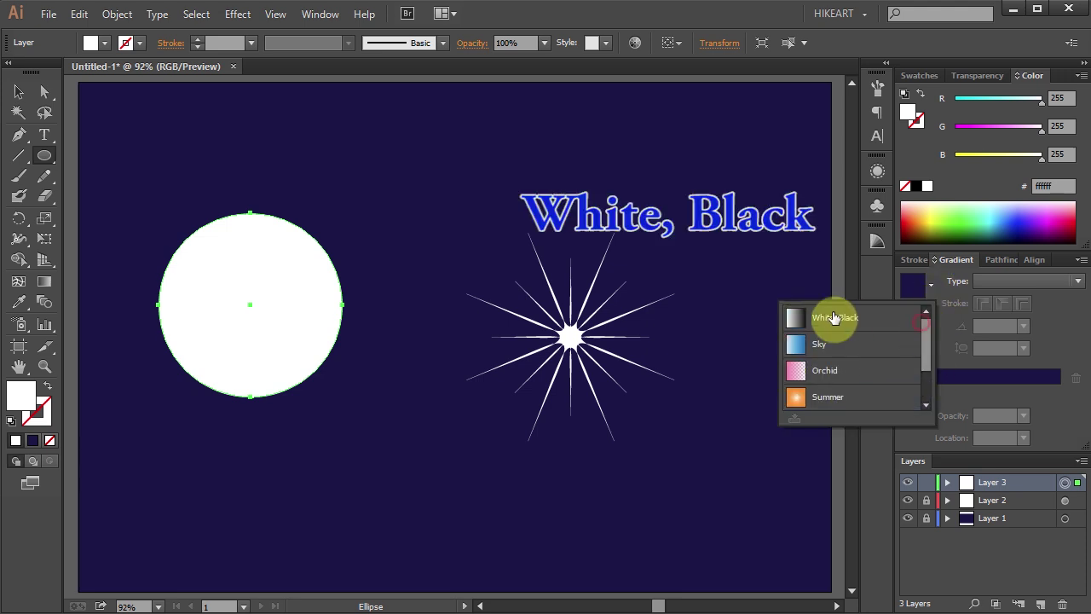
click(869, 319)
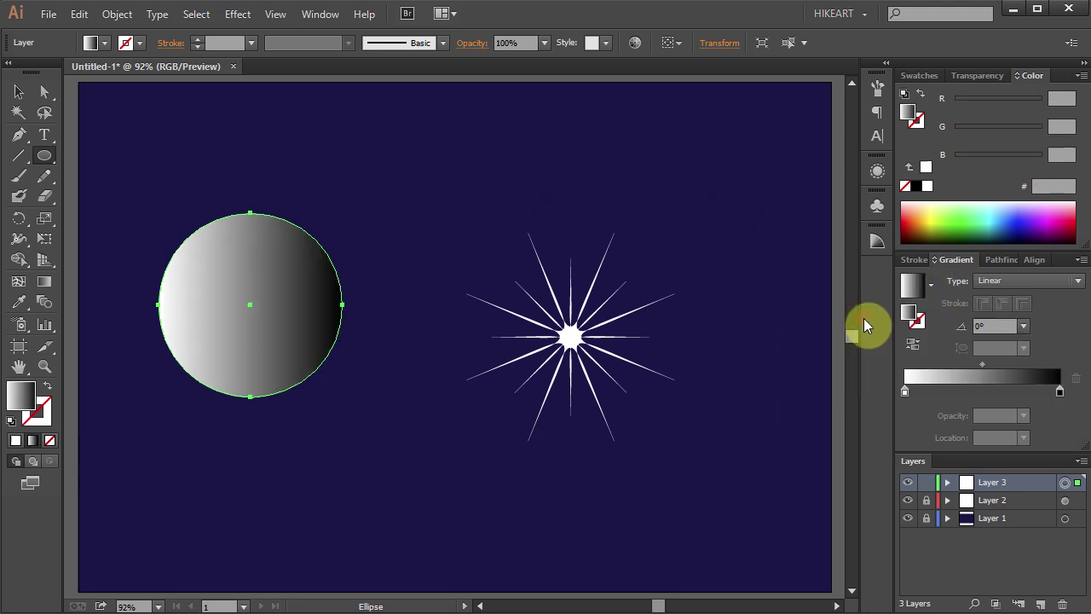
- Make the circle's gradient radial, white to 0% opacity, with the midpoint pulled inward
click(1079, 280)
click(1007, 317)
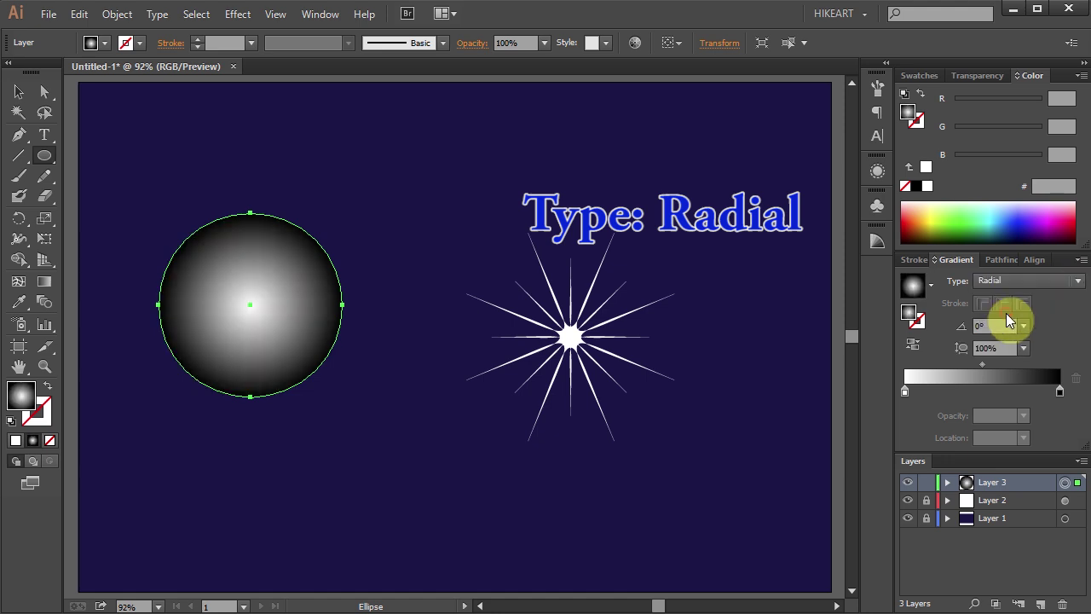
click(1061, 392)
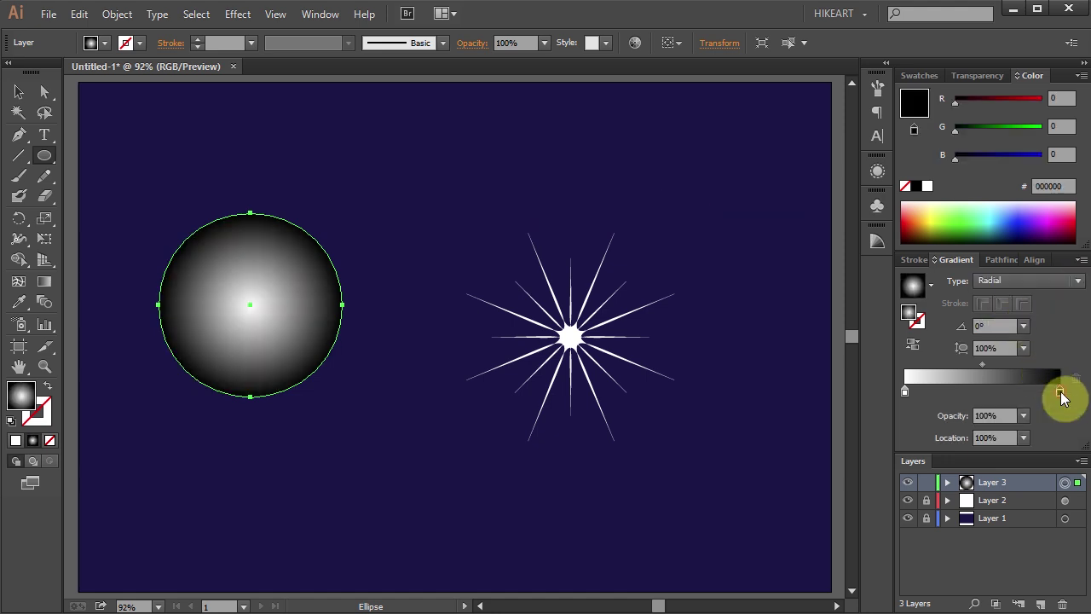
click(928, 187)
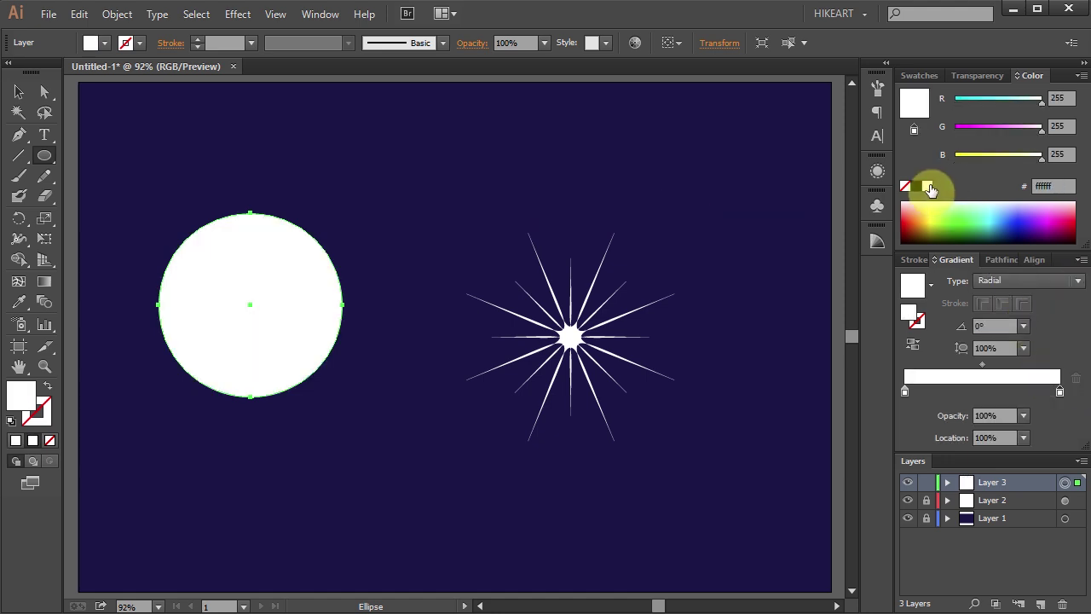
click(1023, 416)
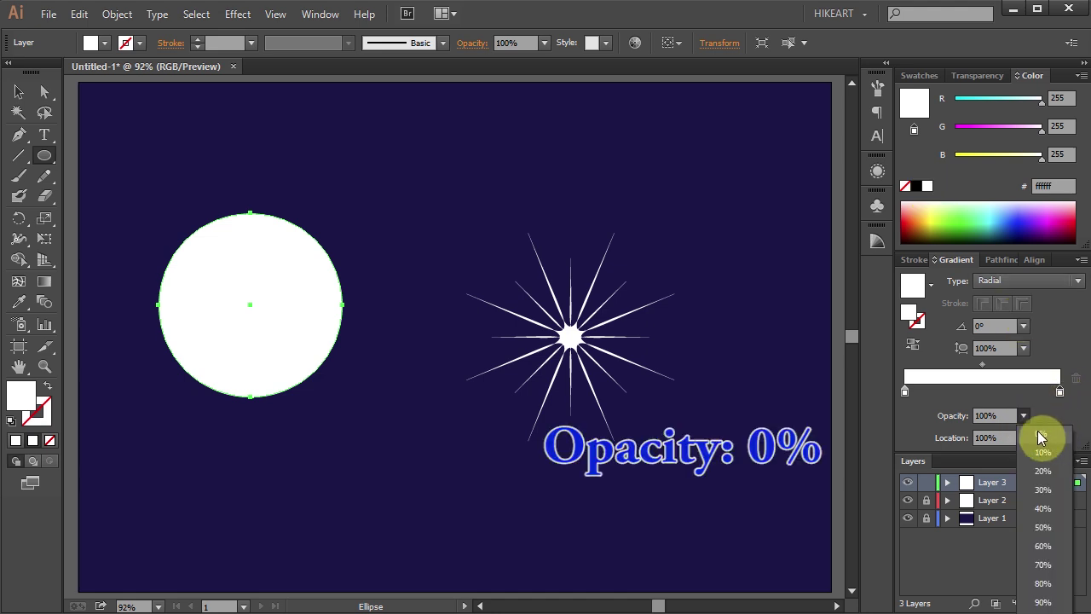
click(1051, 435)
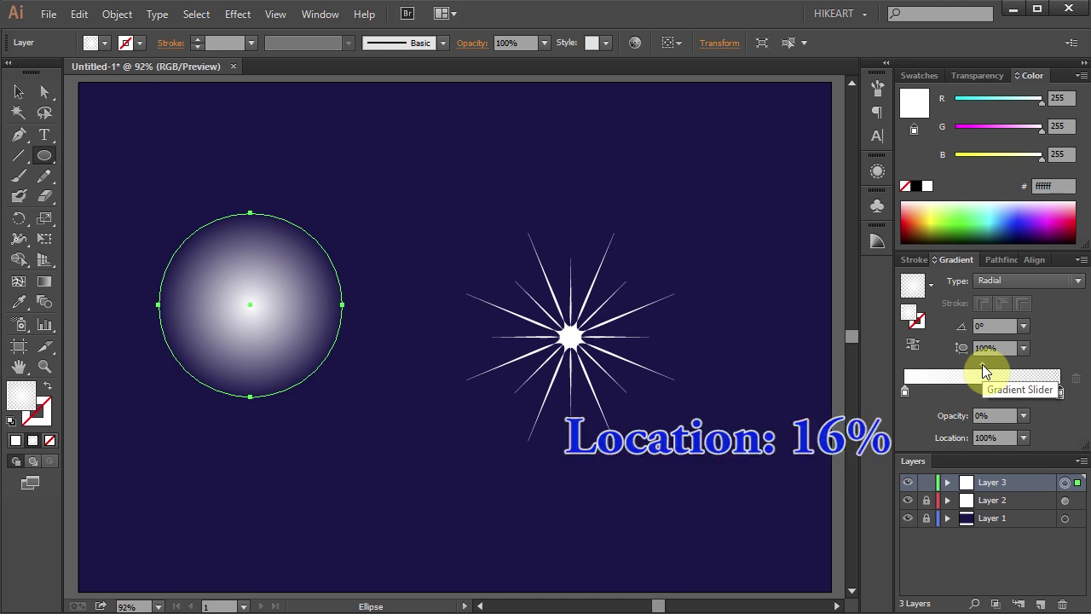
drag(982, 366, 922, 375)
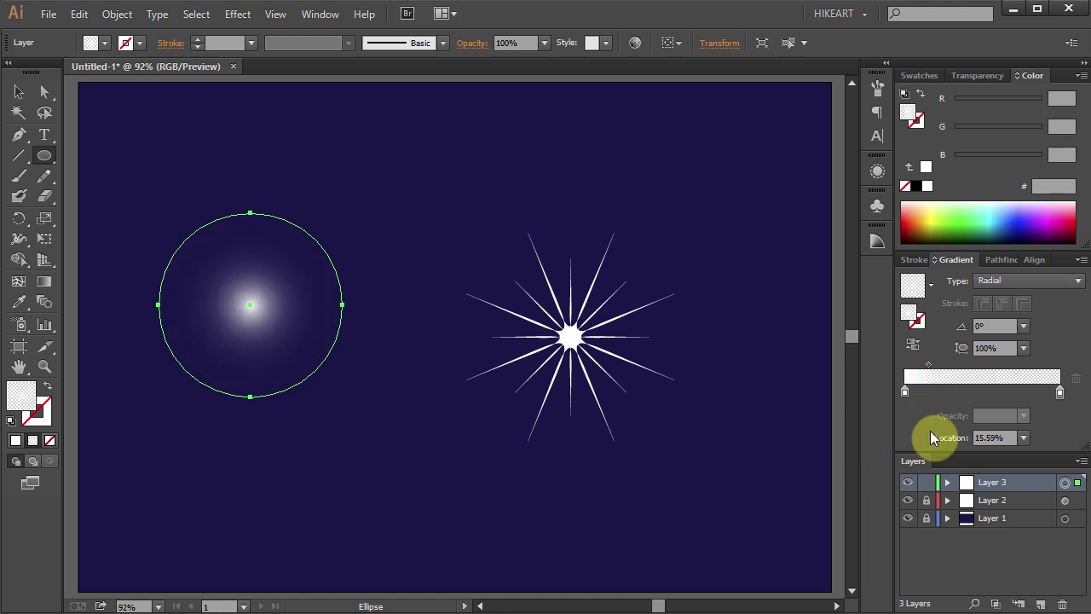
- Enlarge the starburst and the glow circle, then select both
key(v)
click(571, 337)
drag(466, 231, 407, 180)
drag(676, 440, 743, 512)
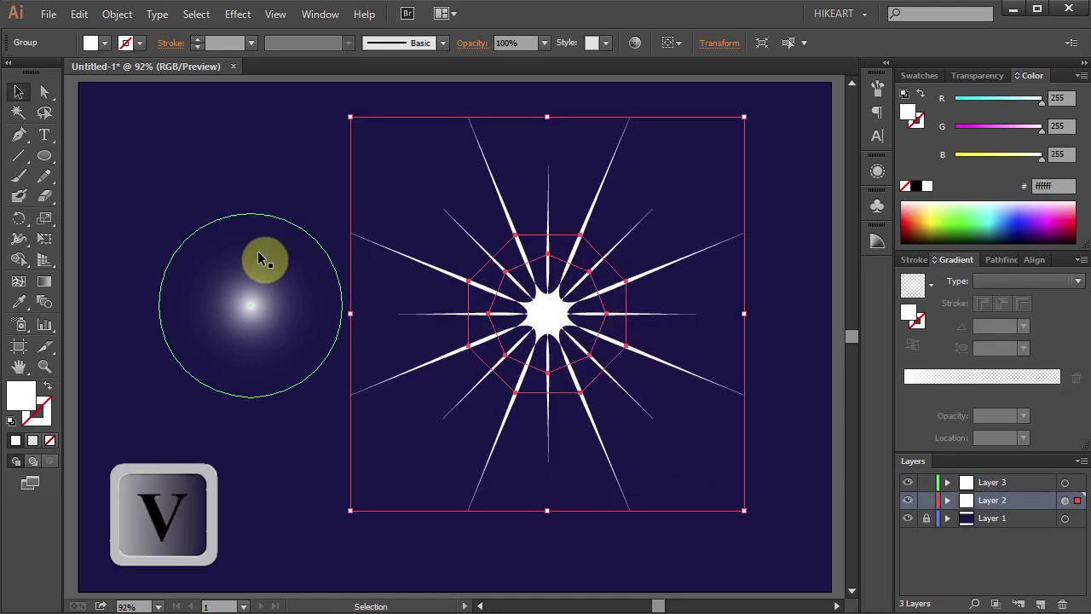
click(216, 284)
drag(341, 389, 413, 467)
drag(133, 122, 776, 551)
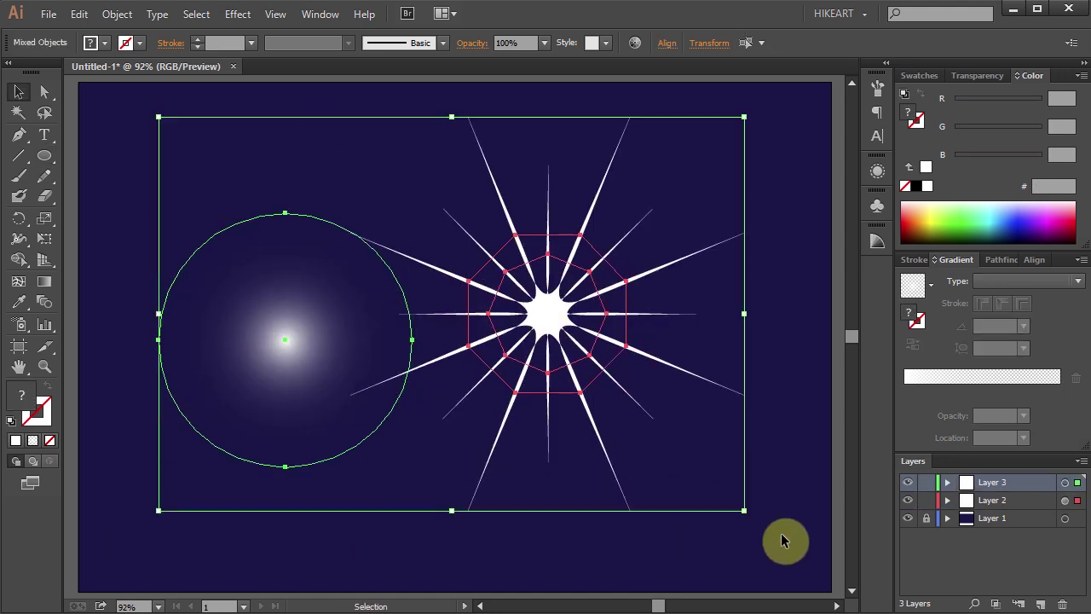
- Align the glow circle and star to each other's horizontal and vertical centres, aligning to selection
click(1037, 260)
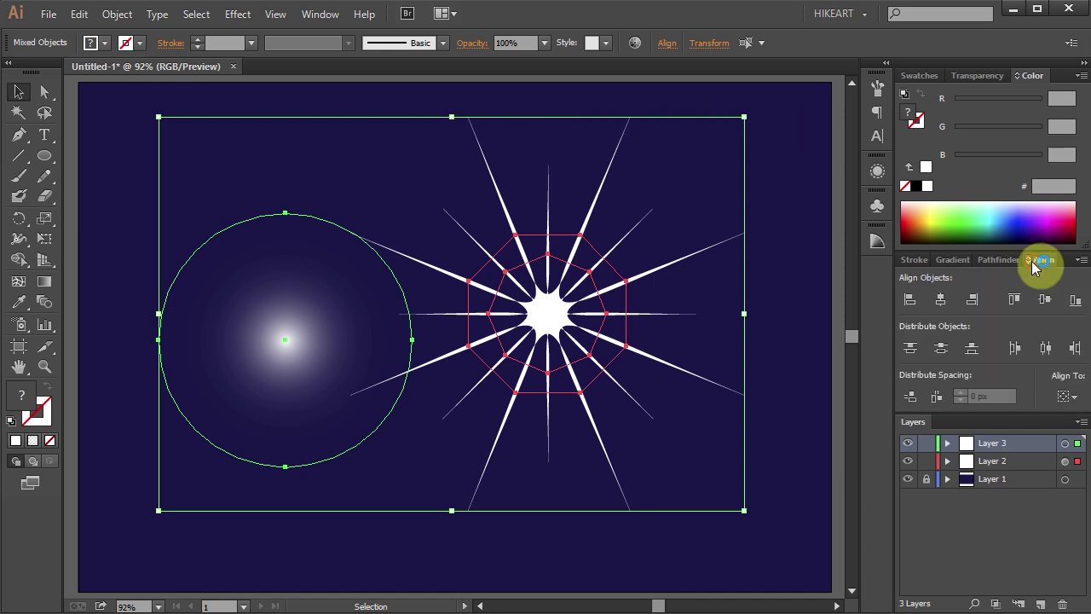
click(1066, 397)
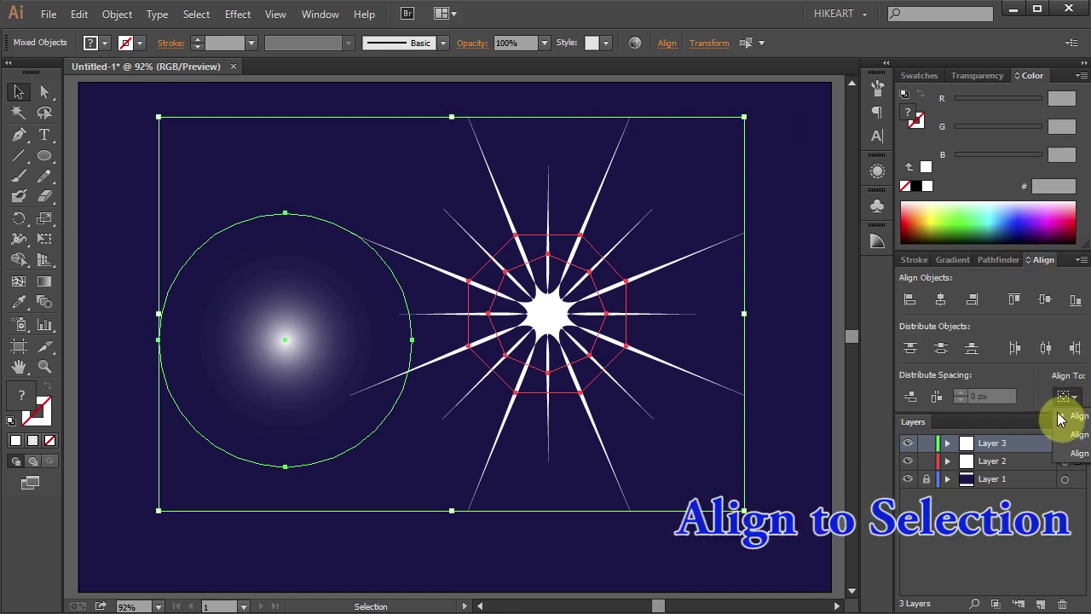
click(944, 304)
click(938, 301)
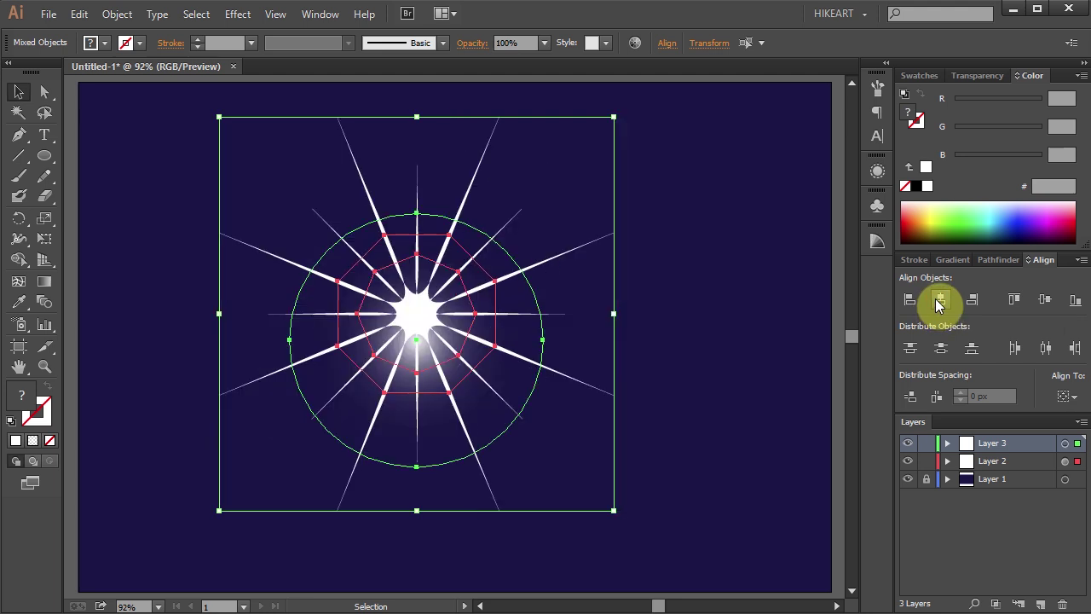
click(1046, 302)
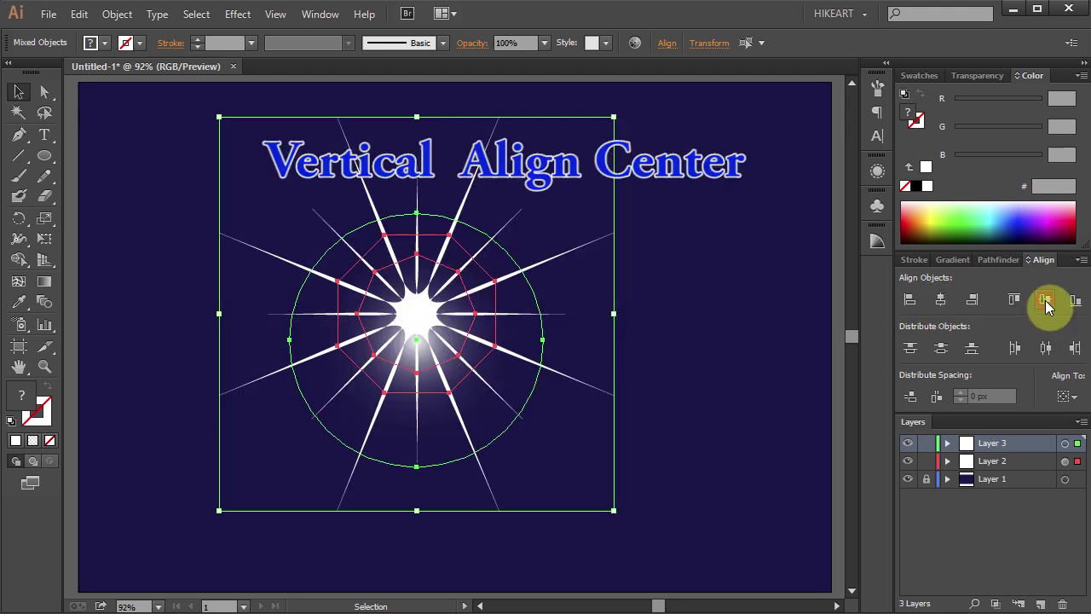
- Move the glow circle's gradient midpoint to 26.88% to widen the fade
click(660, 338)
key(a)
click(533, 307)
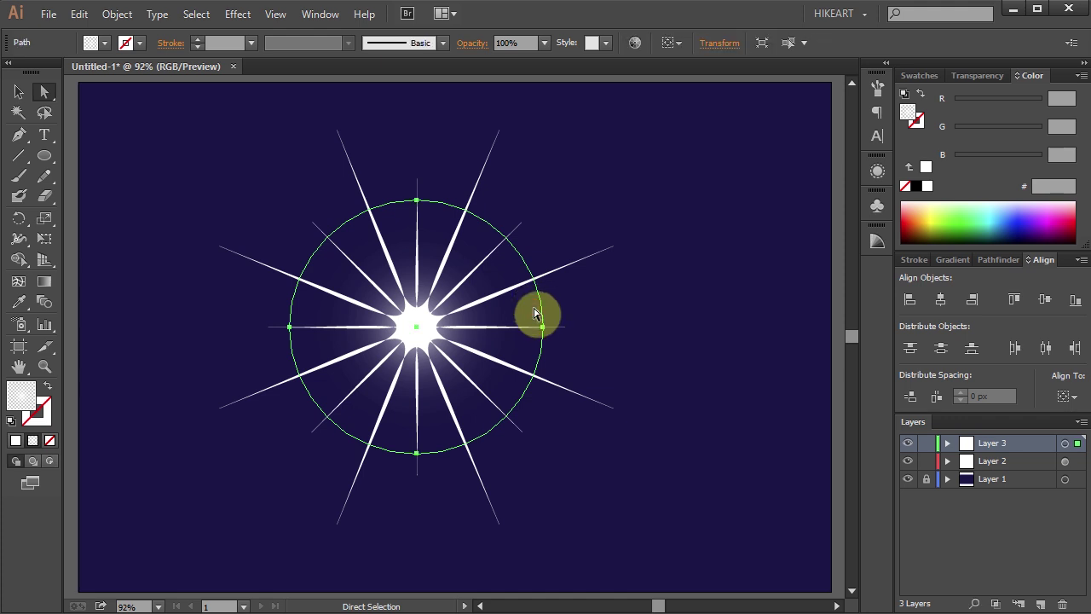
click(952, 259)
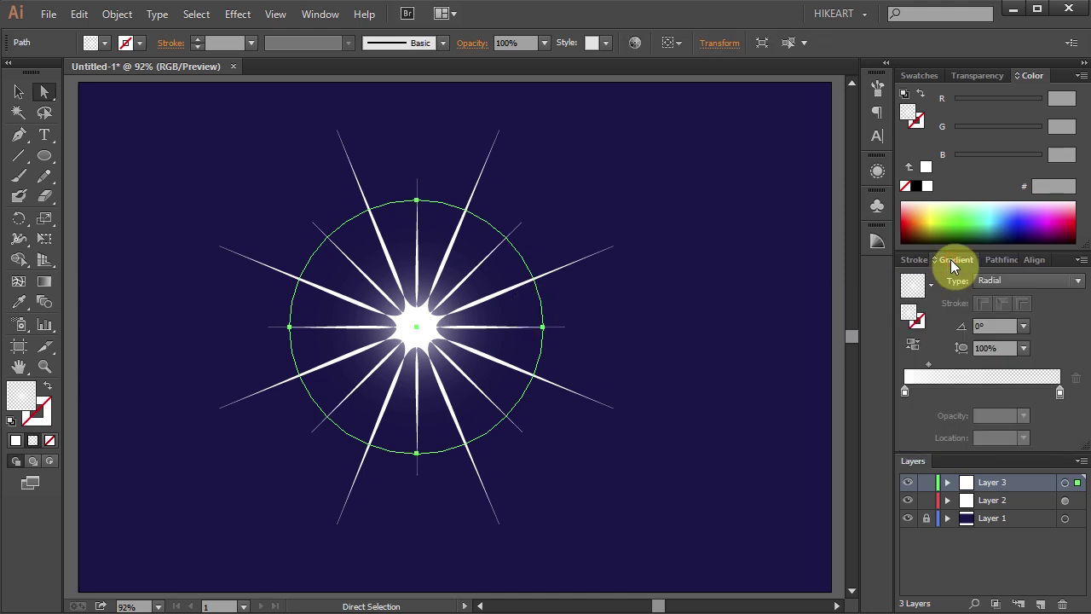
click(945, 364)
- Centre all the artwork on the artboard, then deselect it
click(599, 423)
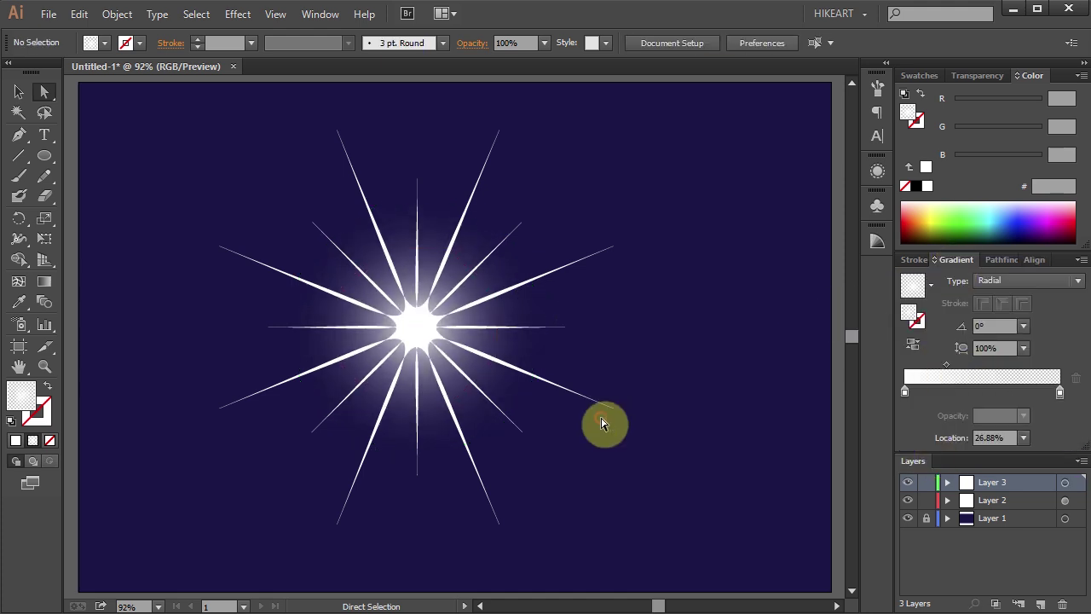
key(ctrl+a)
click(1034, 259)
click(1045, 299)
key(ctrl+shift+a)
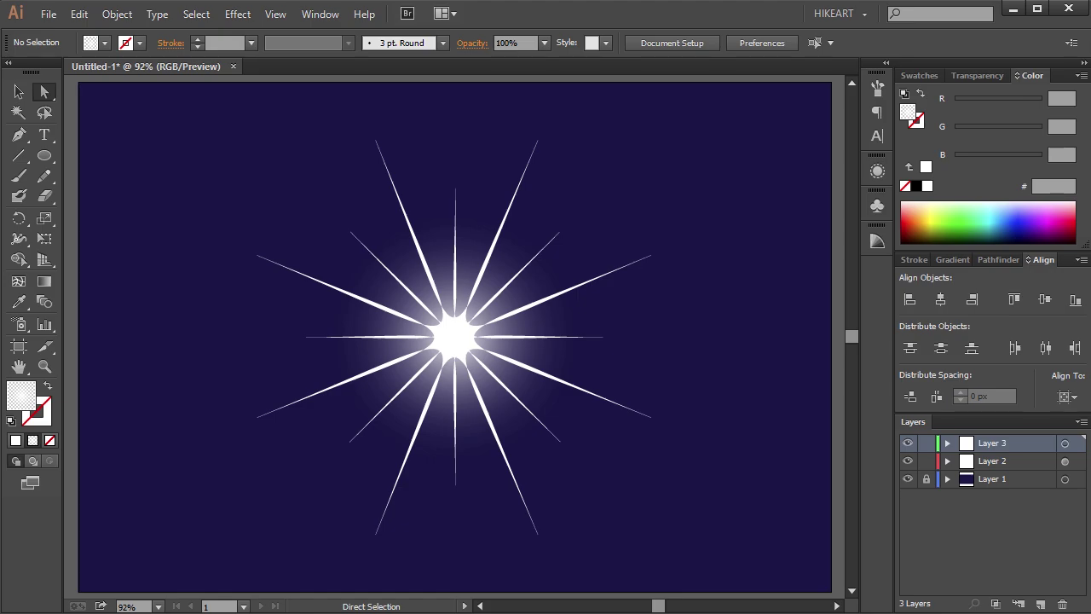